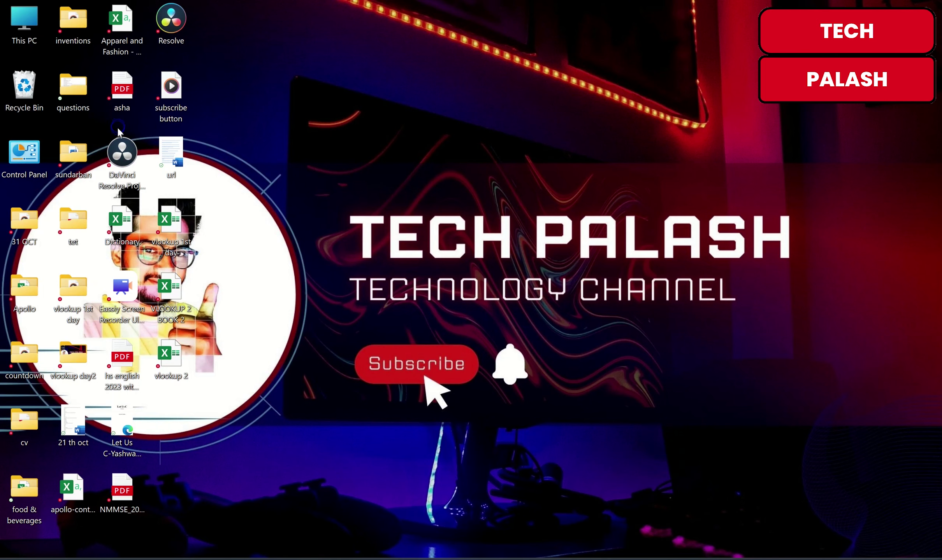
Open the Dictionary workbook from its desktop shortcut menu
right_click(121, 226)
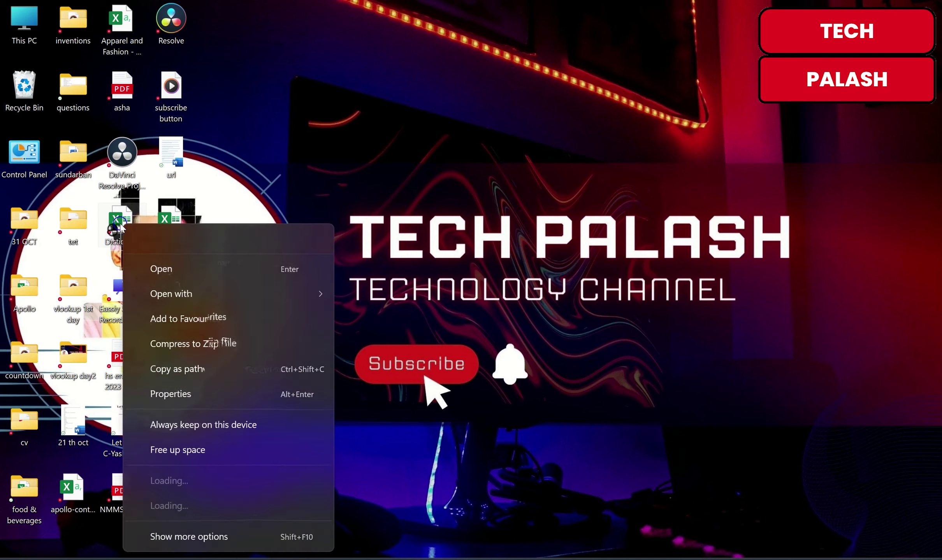
click(165, 267)
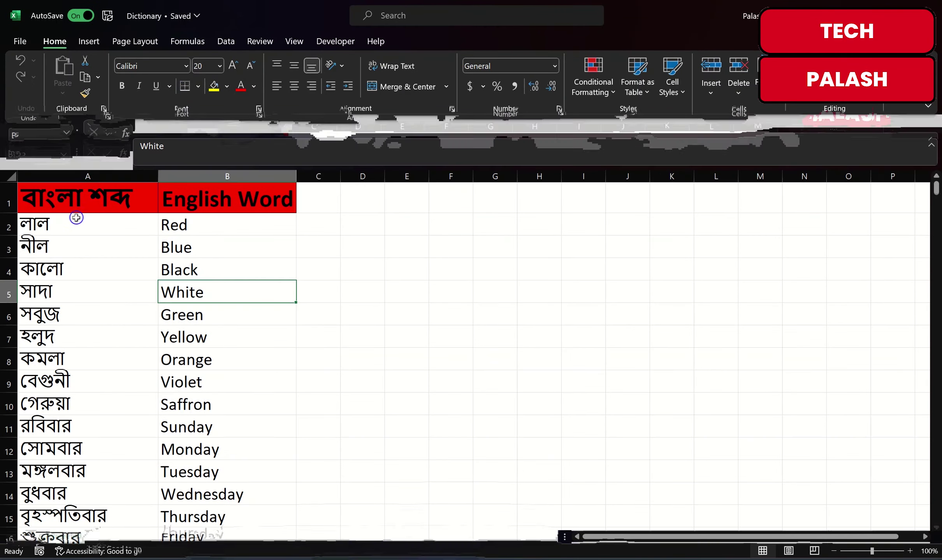
scroll(76, 223, down, 4)
scroll(74, 350, down, 5)
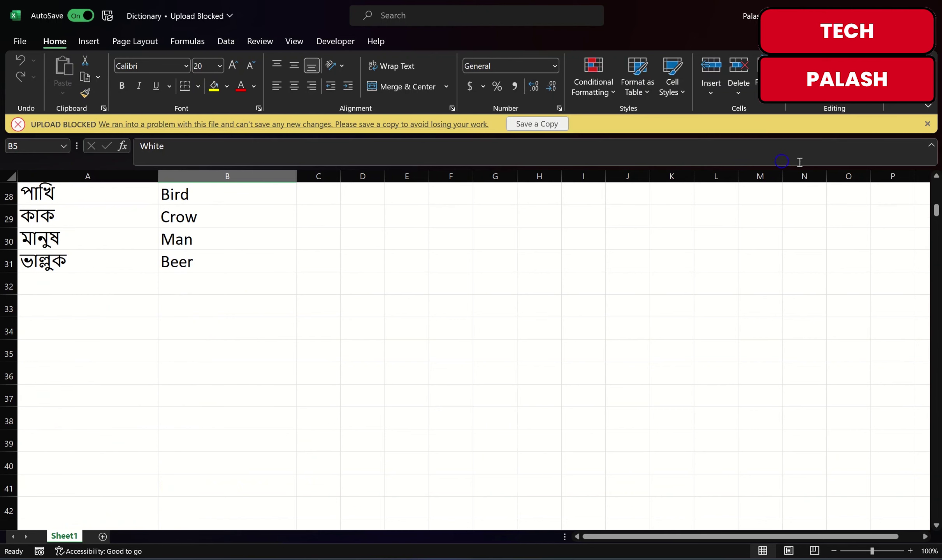
click(927, 124)
scroll(178, 317, up, 5)
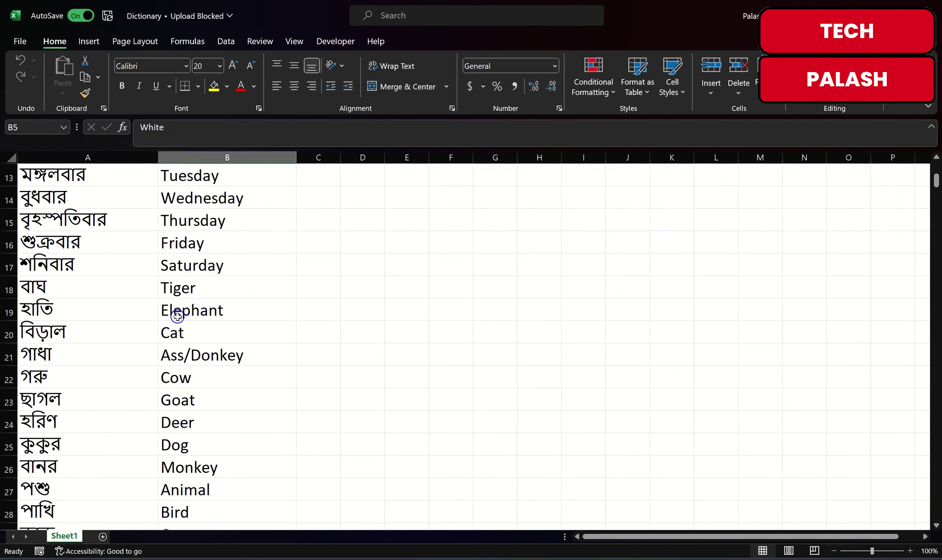
scroll(177, 317, up, 4)
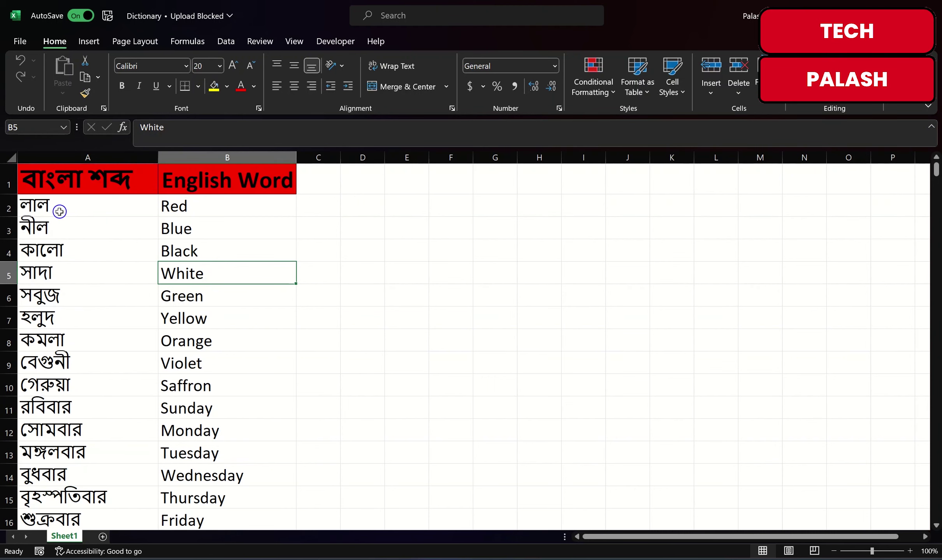
scroll(90, 313, down, 3)
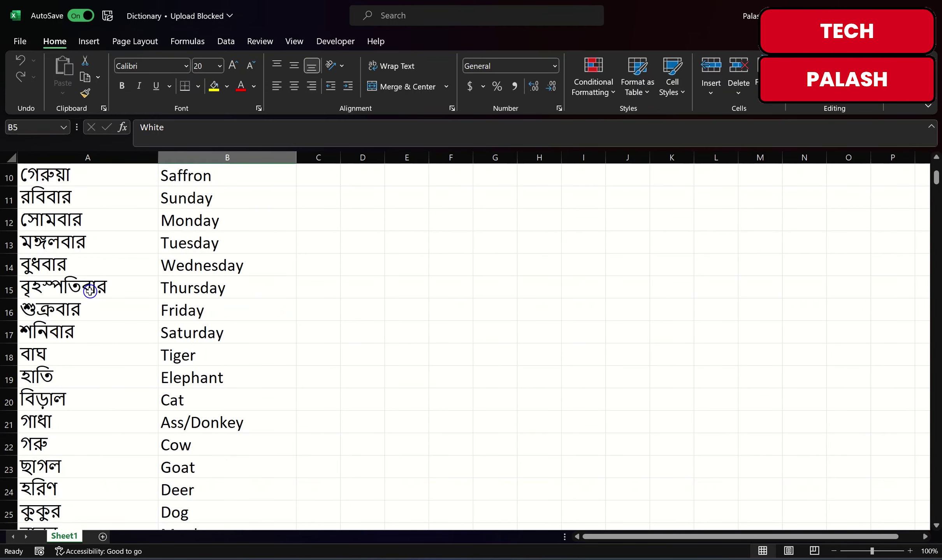
scroll(84, 294, down, 2)
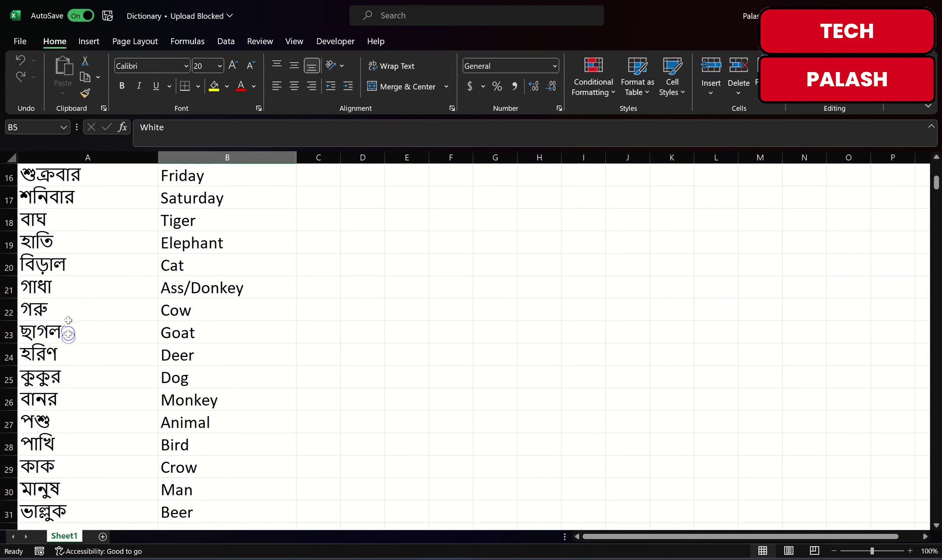
scroll(69, 294, down, 2)
scroll(103, 334, up, 5)
scroll(104, 335, up, 2)
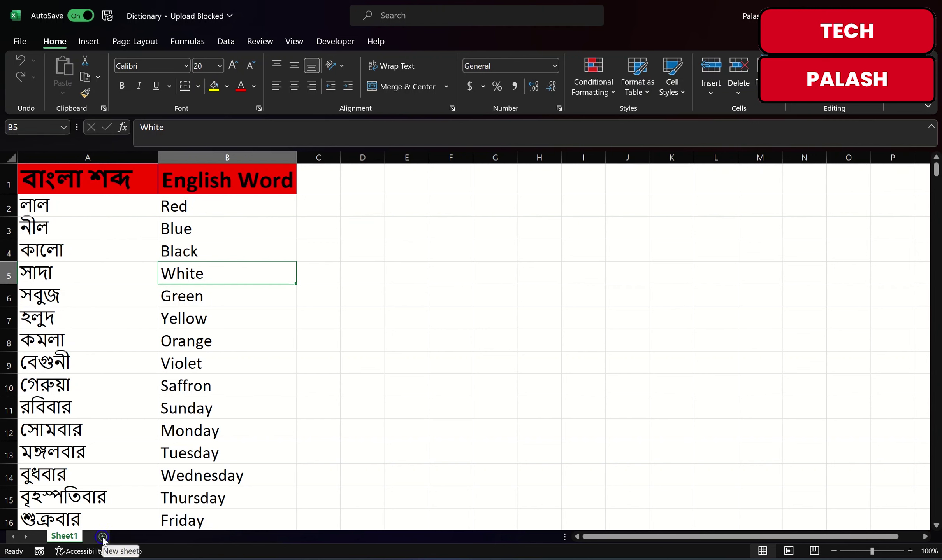
click(103, 538)
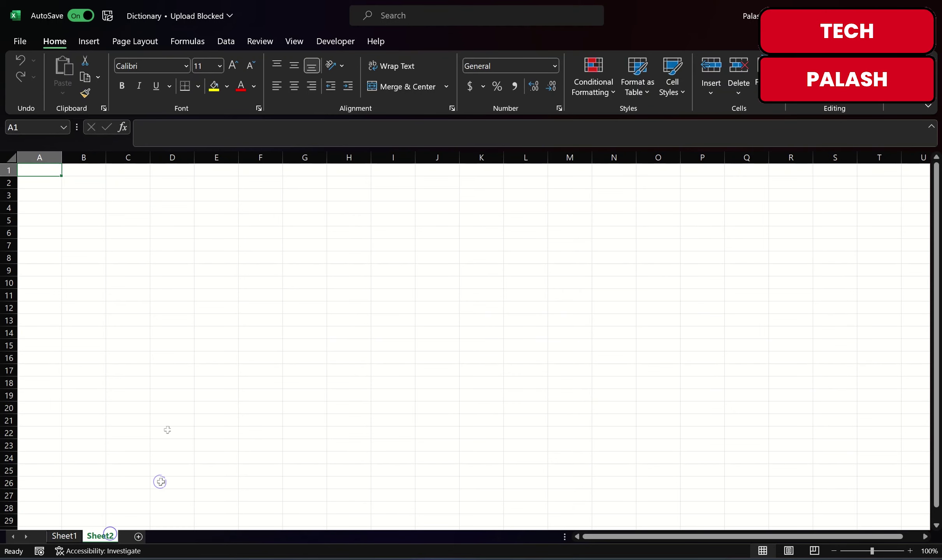
Set columns A through E of the new Sheet2 to font size 20
click(38, 160)
mouse_move(33, 170)
mouse_down()
mouse_move(227, 522)
mouse_move(238, 520)
mouse_move(235, 510)
mouse_up()
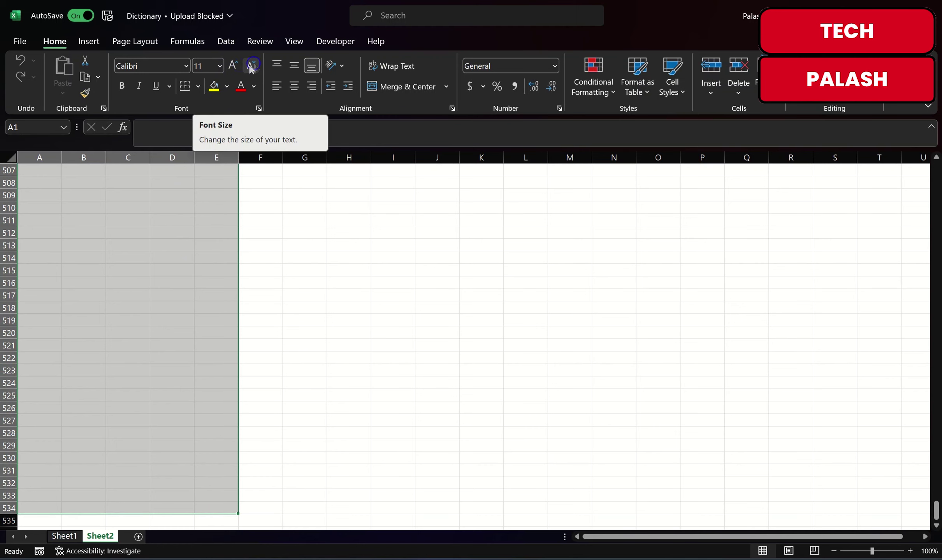
click(235, 67)
click(235, 67)
click(234, 67)
click(235, 66)
click(234, 66)
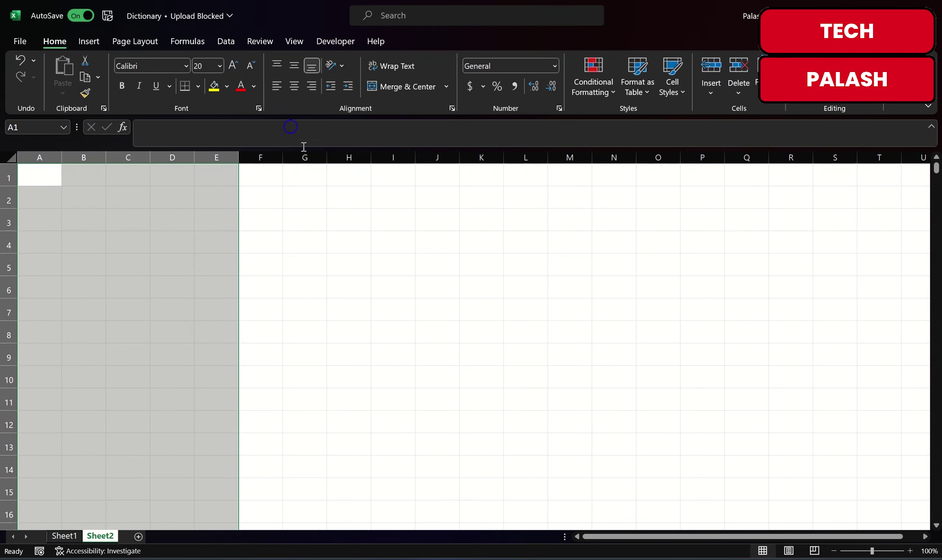
Go back to Sheet1 and bring up the English Word heading's cell menu
click(324, 242)
click(45, 182)
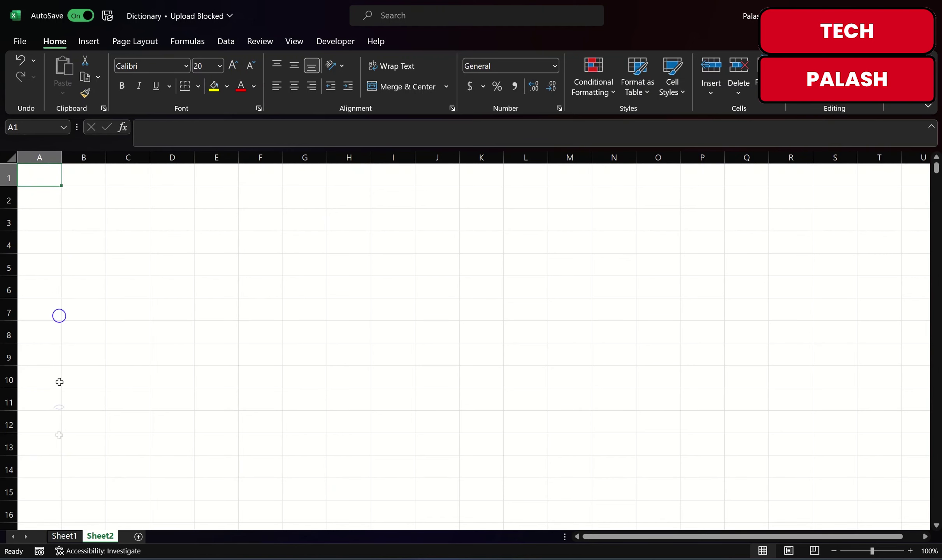
click(69, 537)
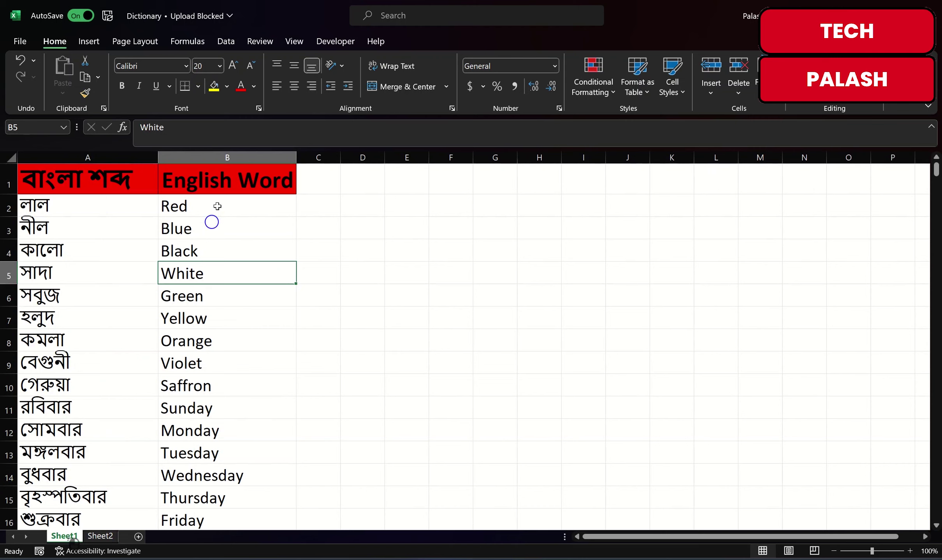
right_click(229, 183)
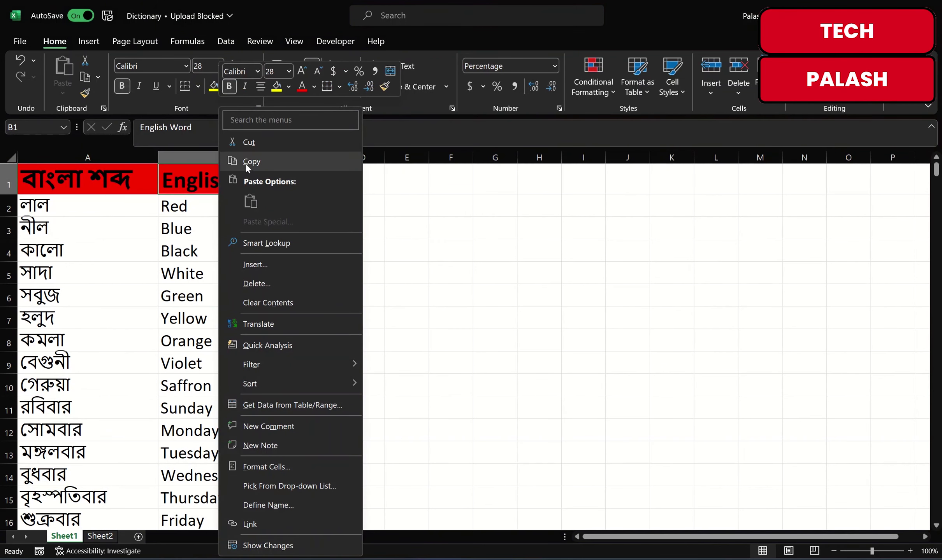
Copy Sheet1's English Word heading into Sheet2 cell A1
click(249, 161)
click(108, 542)
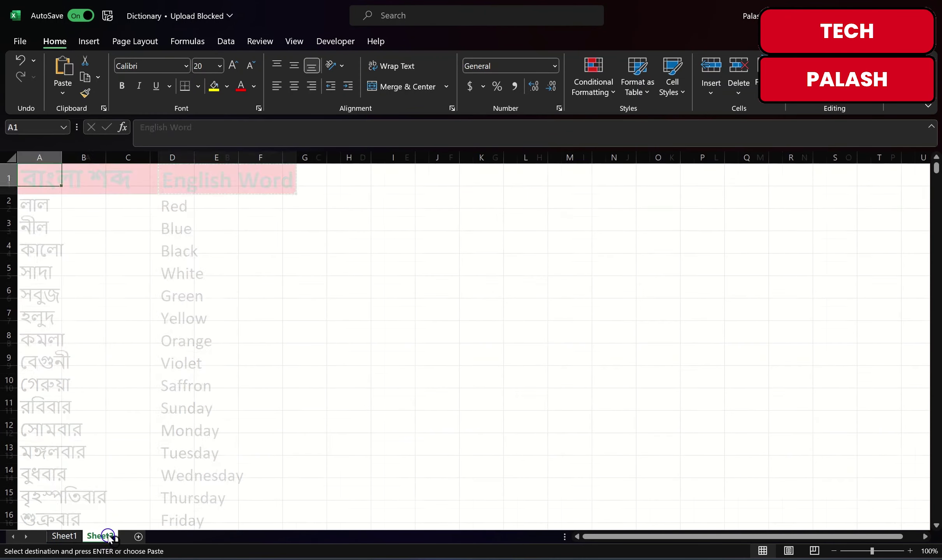
click(45, 184)
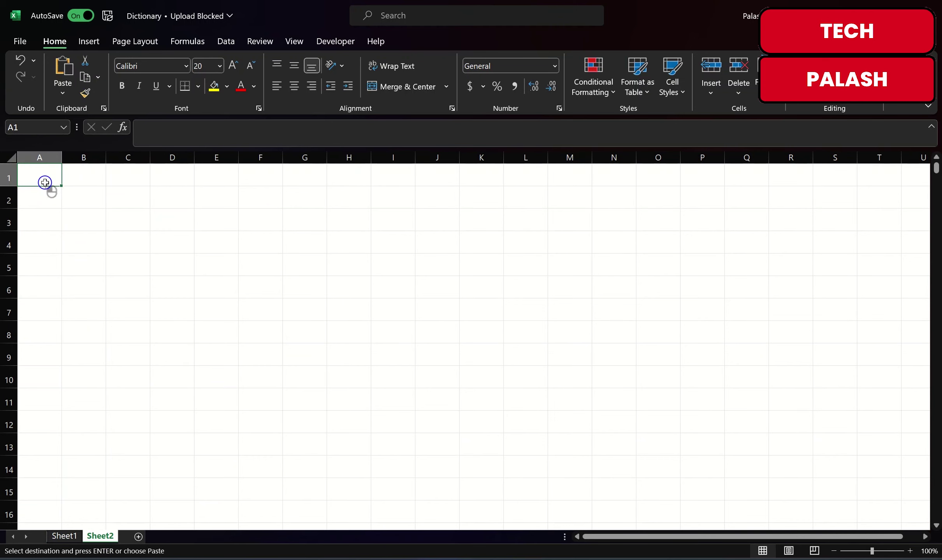
key(ctrl+v)
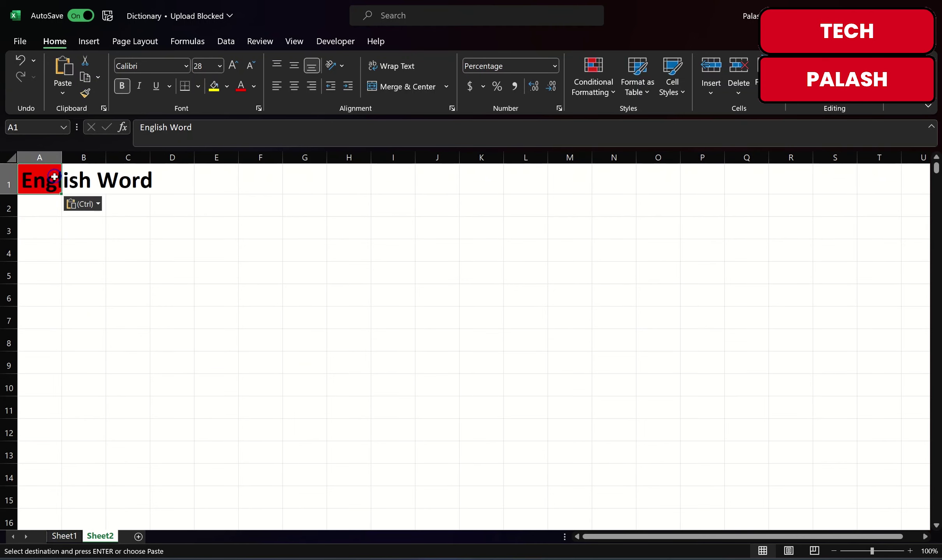
Copy Sheet1's Bengali heading বাংলা শব্দ into Sheet2 cell B1
click(72, 538)
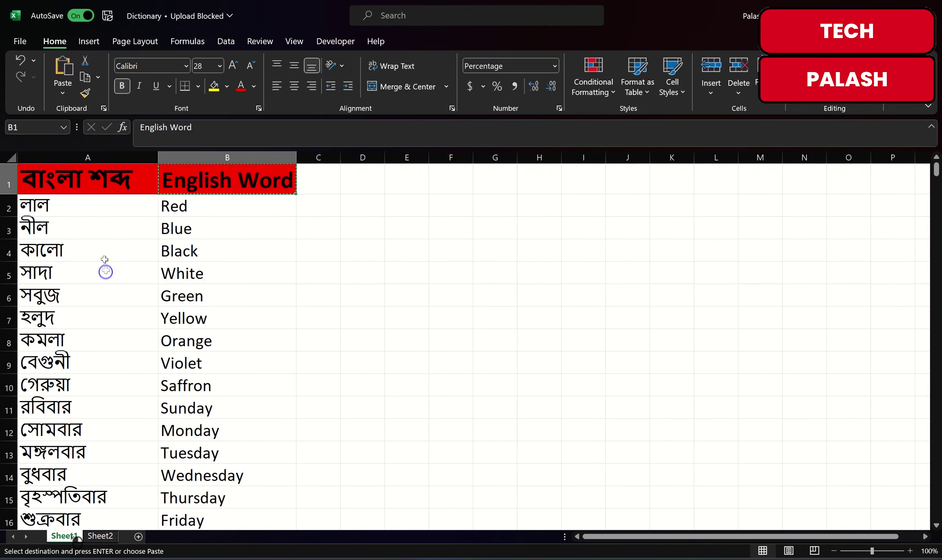
right_click(86, 186)
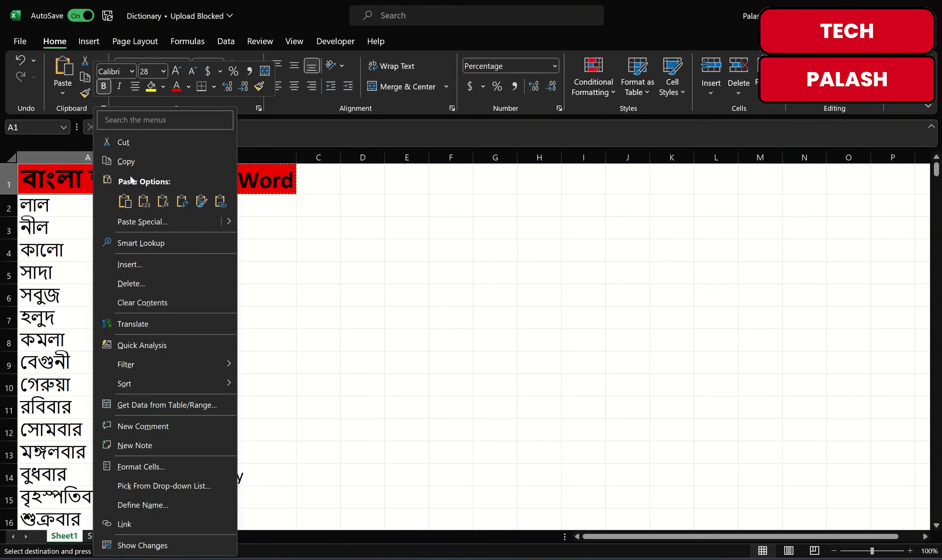
click(130, 162)
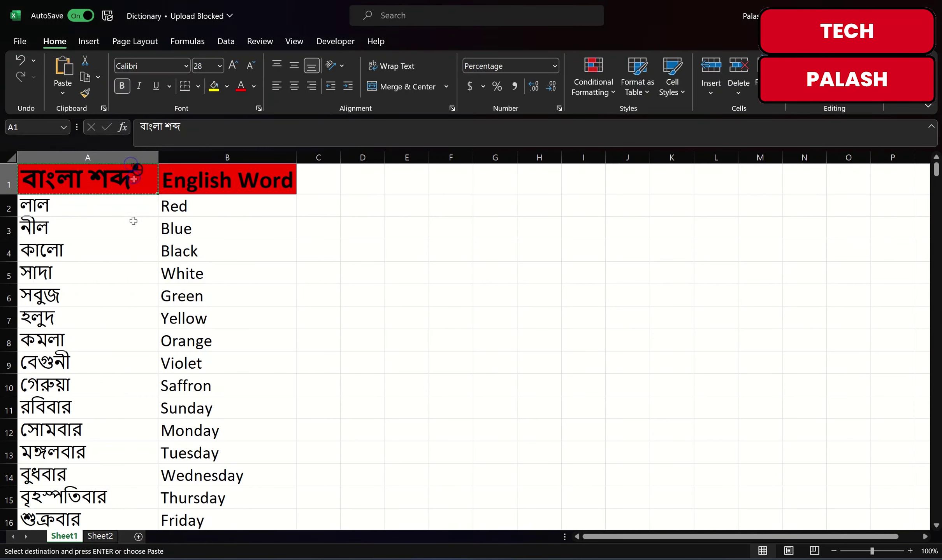
click(100, 536)
click(88, 184)
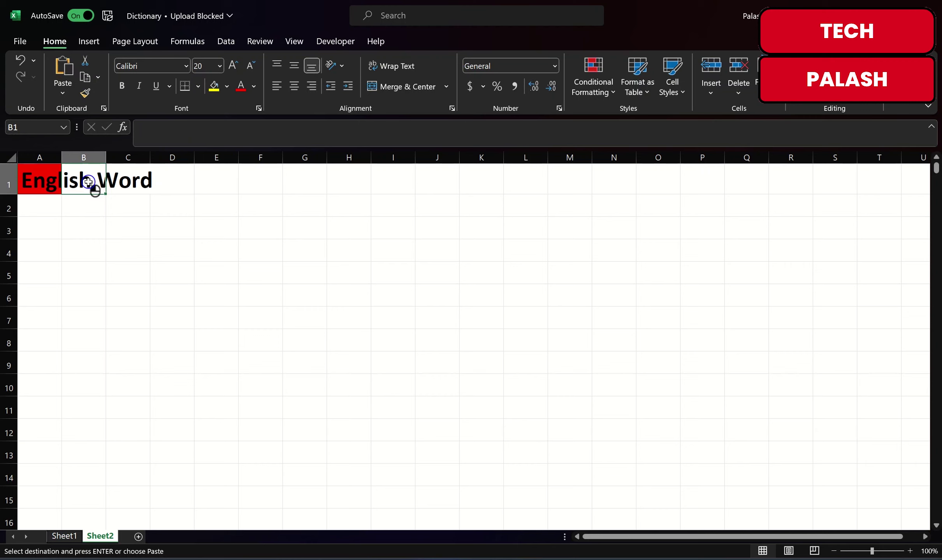
key(ctrl+v)
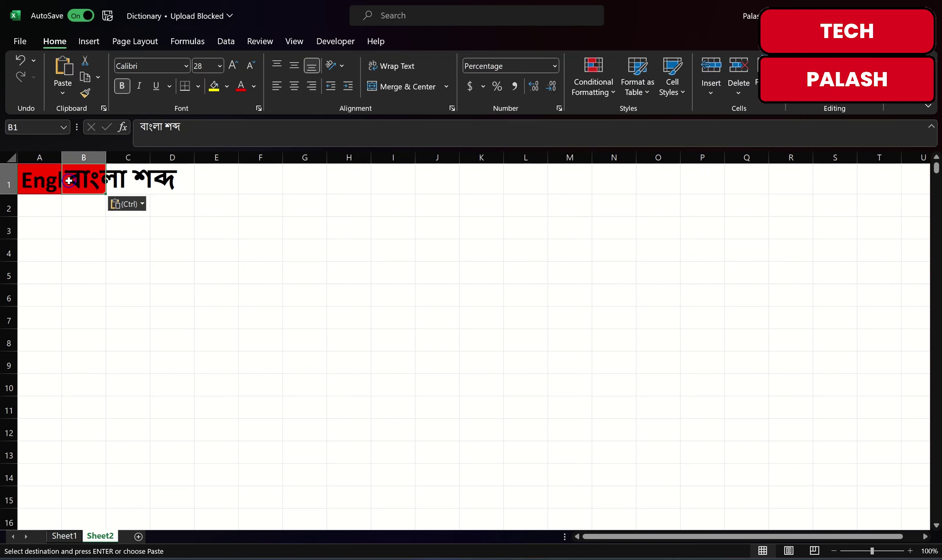
AutoFit columns A and B to the headings and begin a formula in A2
drag(48, 182, 80, 188)
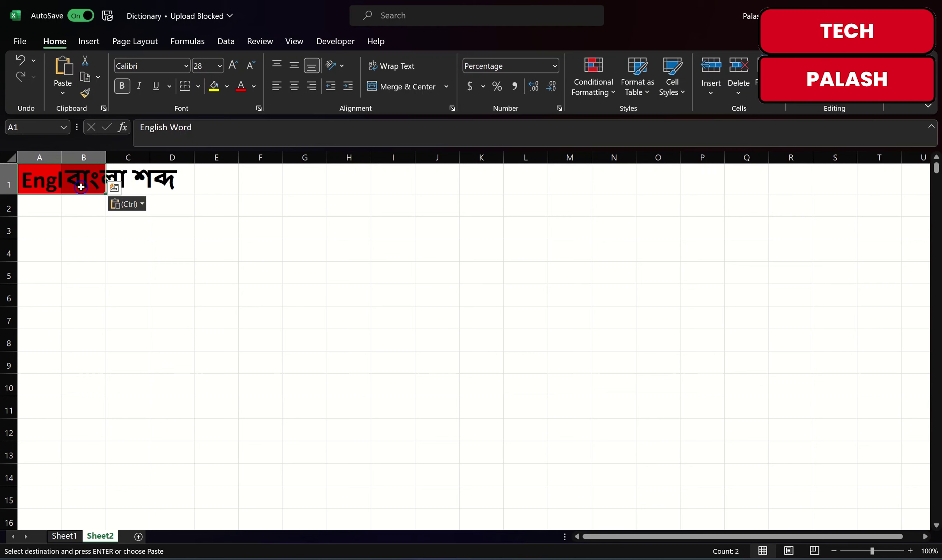
key(alt+h)
key(o)
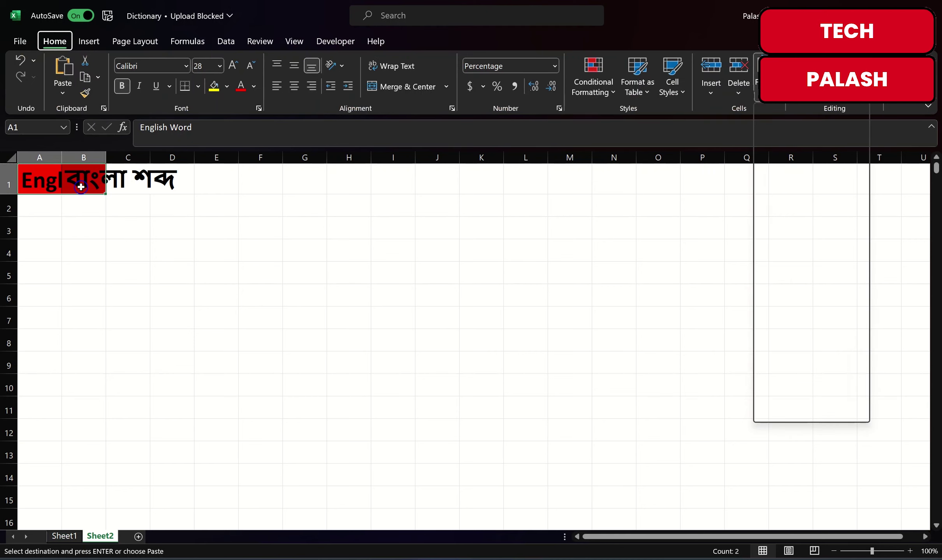
key(i)
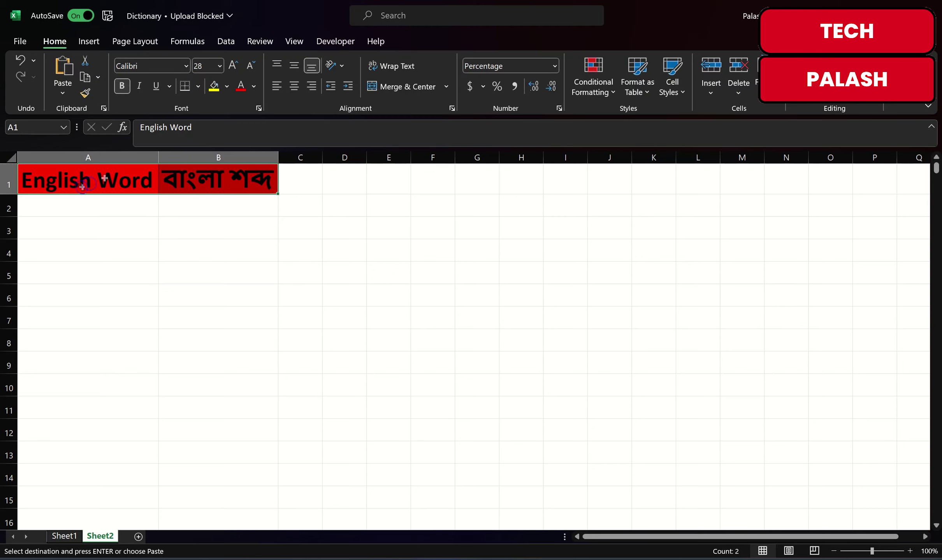
click(109, 201)
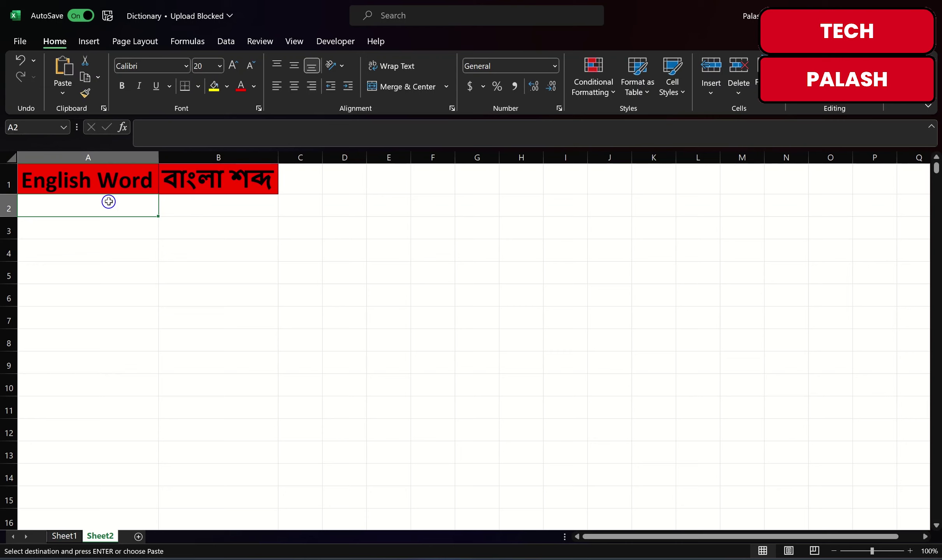
text(=)
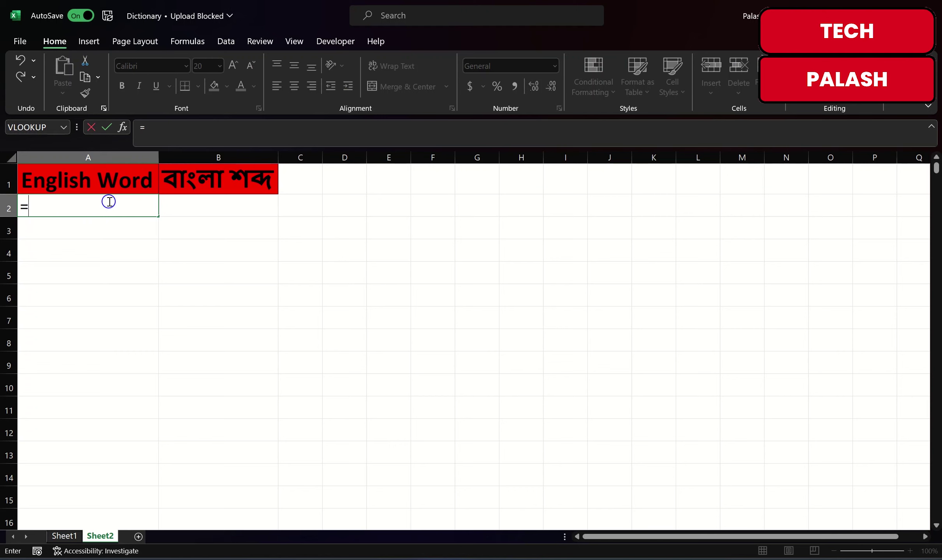
Link Sheet2 A2 to Sheet1's English word with =Sheet1!B2
click(63, 536)
click(185, 206)
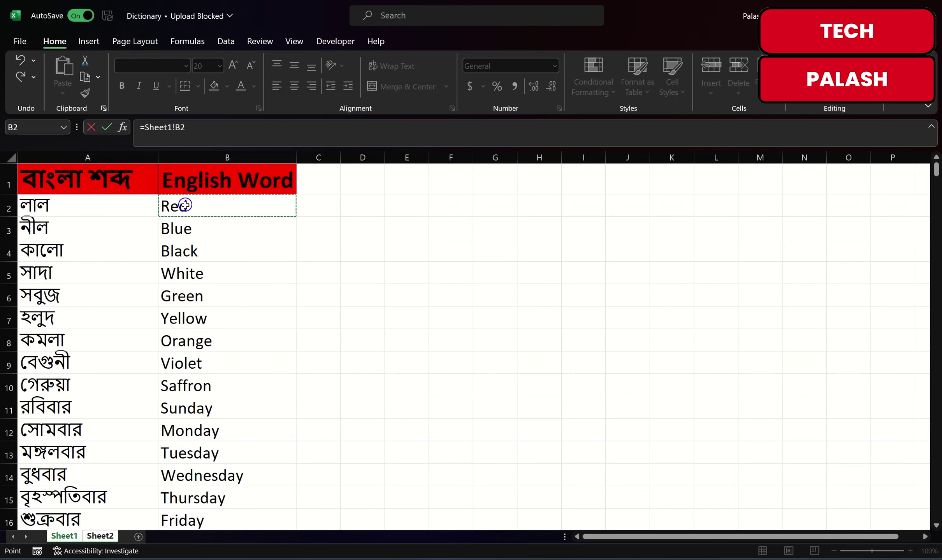
key(Return)
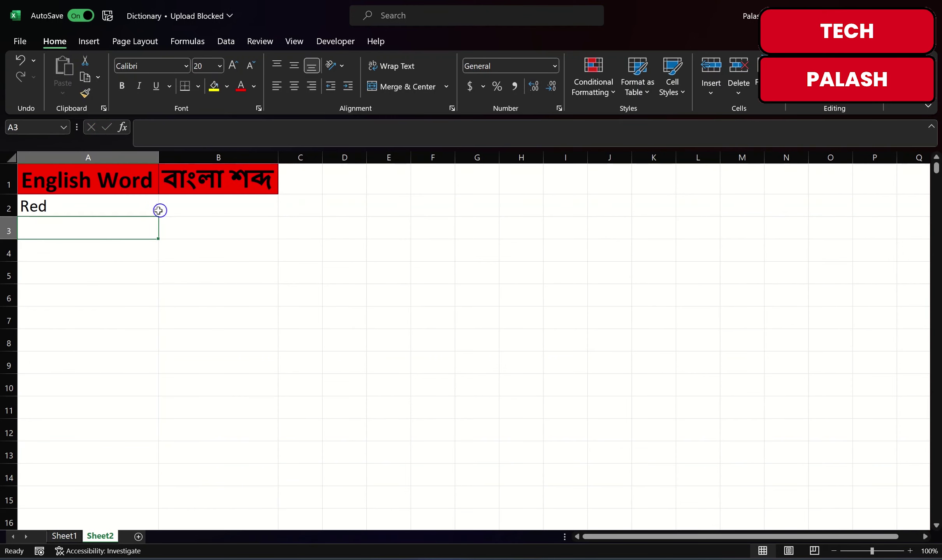
Fill the A2 link down column A to row 190
click(142, 203)
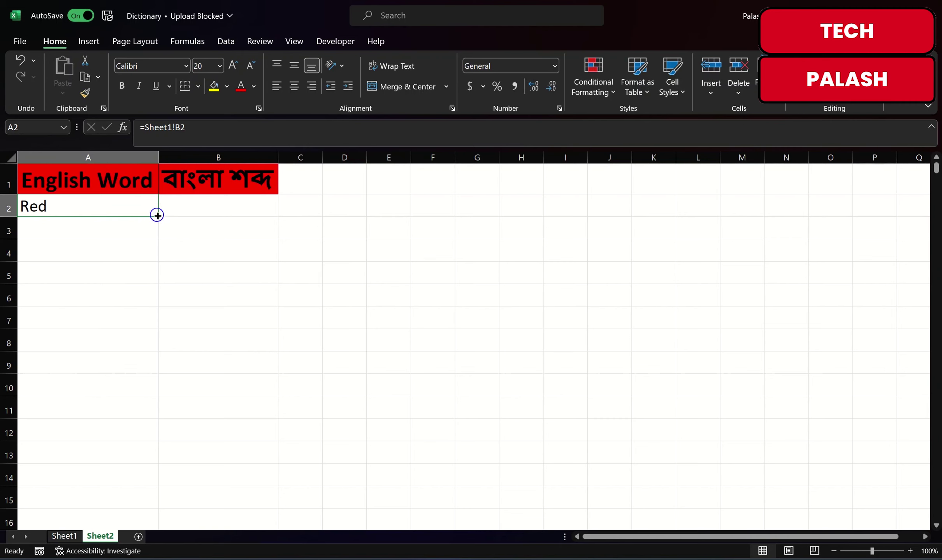
drag(158, 217, 157, 245)
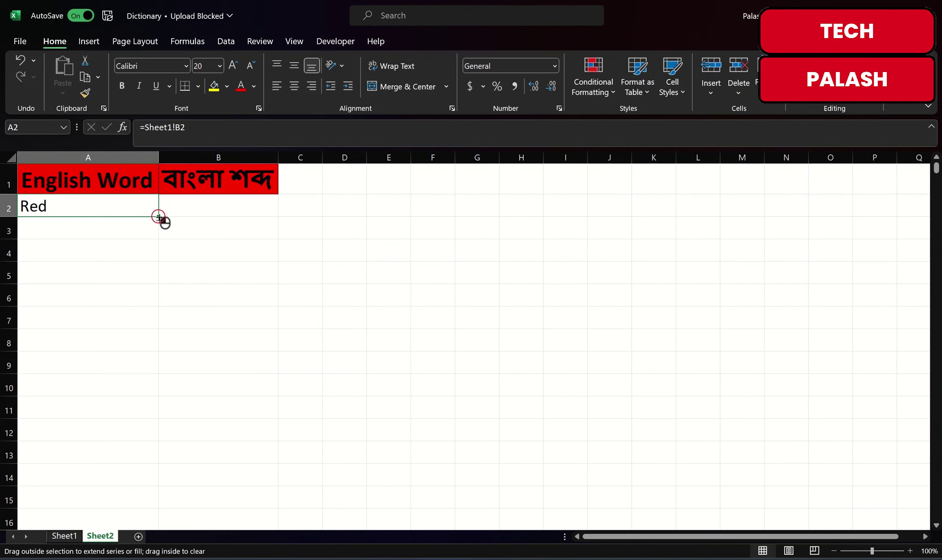
drag(158, 239, 158, 506)
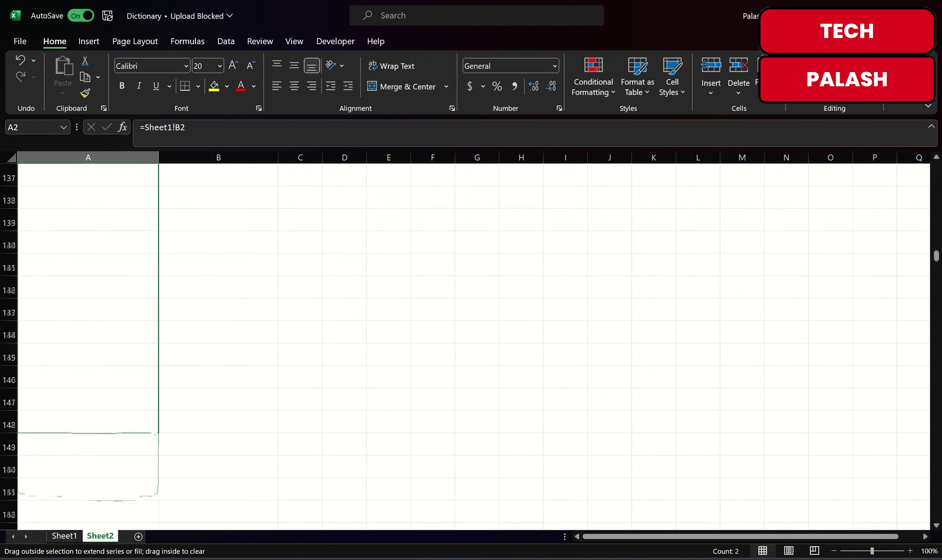
drag(160, 514, 176, 483)
scroll(225, 391, up, 6)
scroll(225, 385, up, 7)
scroll(229, 369, up, 7)
scroll(237, 356, up, 6)
scroll(237, 356, up, 9)
scroll(235, 352, up, 9)
scroll(237, 346, up, 9)
scroll(239, 344, up, 5)
scroll(241, 342, down, 4)
click(239, 339)
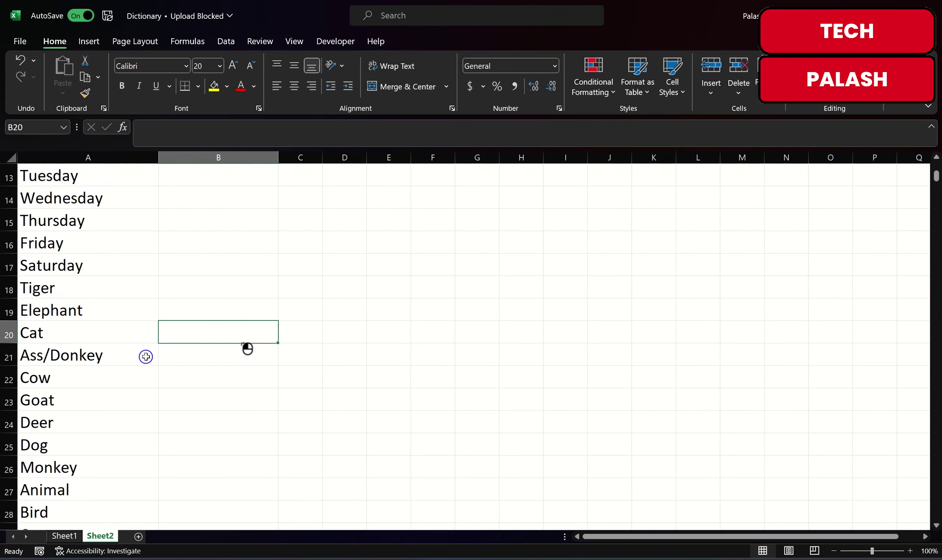
scroll(156, 352, down, 4)
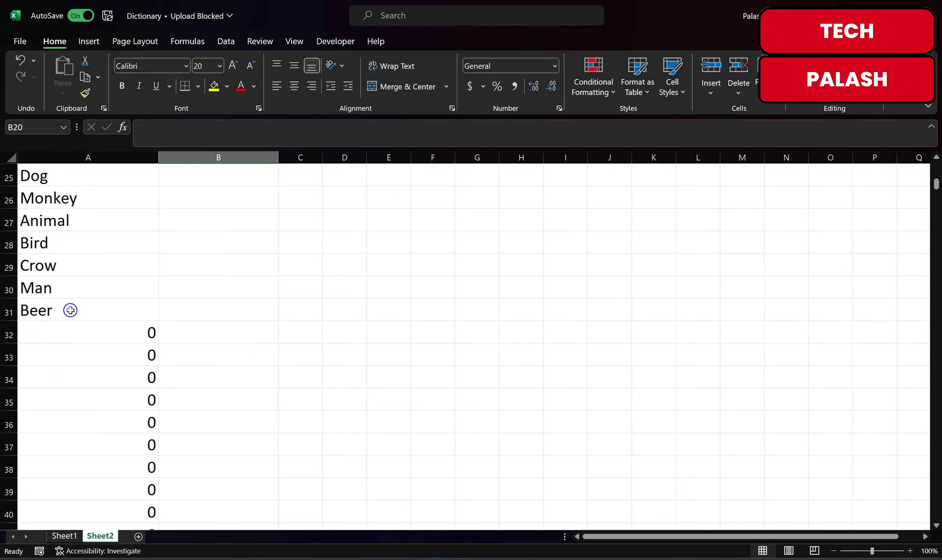
scroll(81, 312, up, 5)
scroll(80, 312, up, 3)
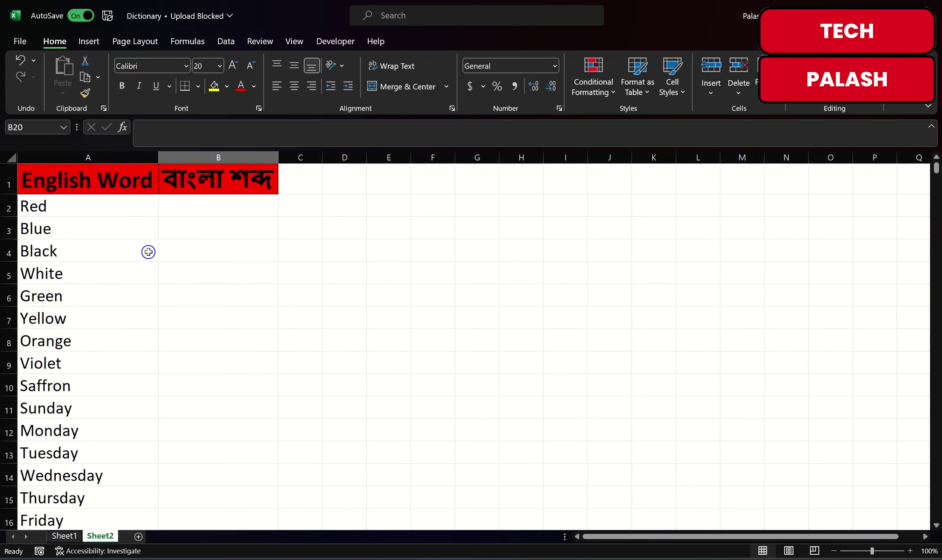
click(189, 208)
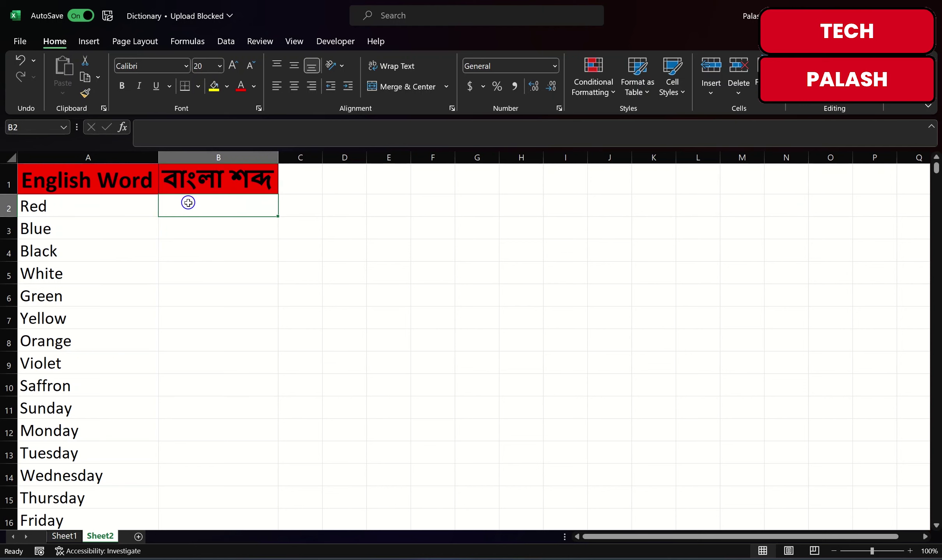
Link B2 to =Sheet1!A2 so it shows লাল, then start filling it down column B
text(=)
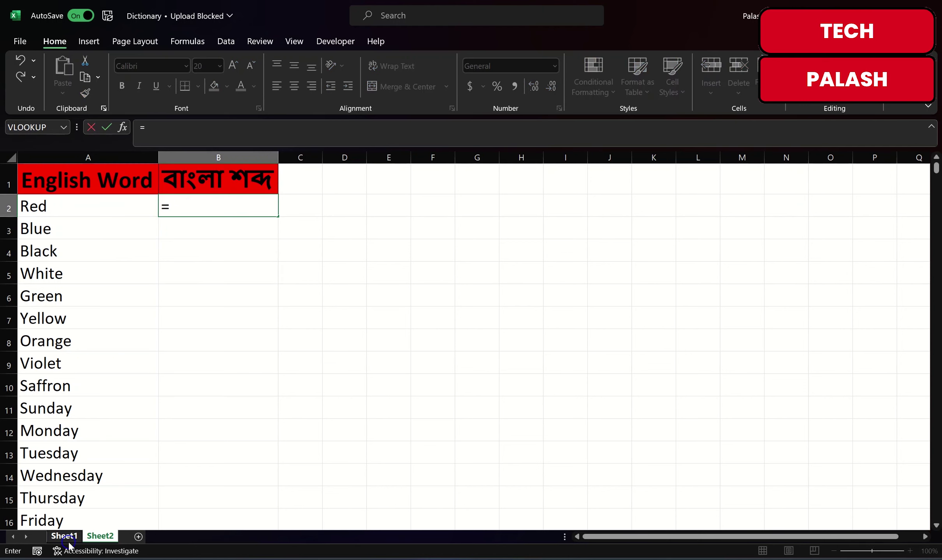
click(66, 537)
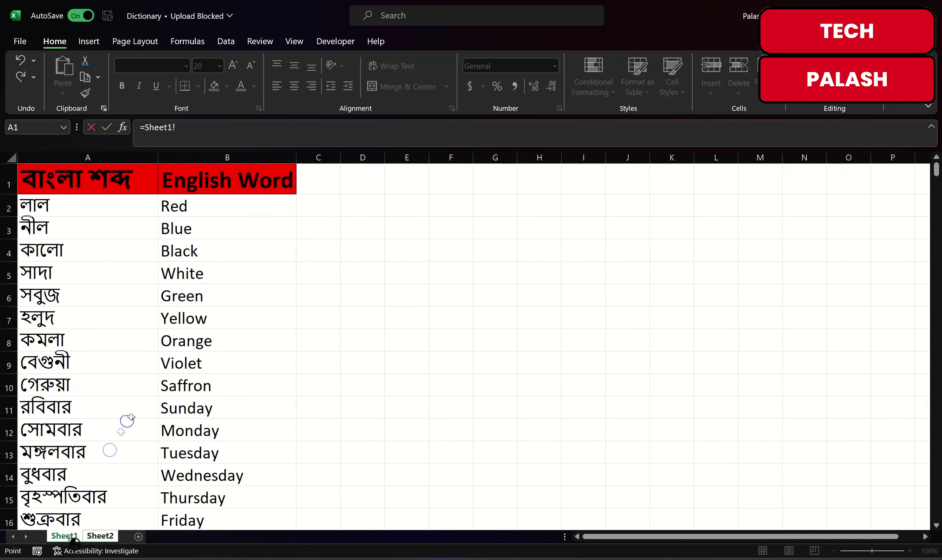
click(40, 200)
key(Return)
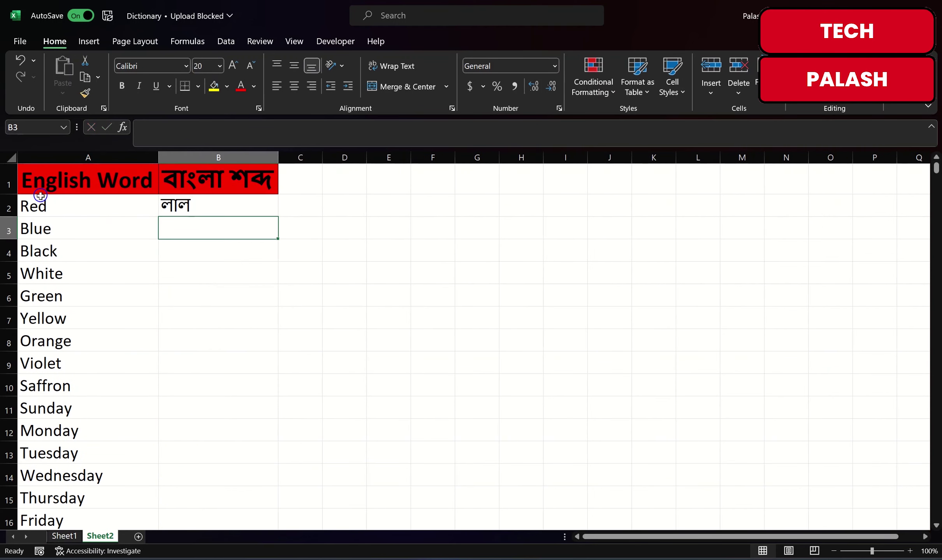
click(269, 211)
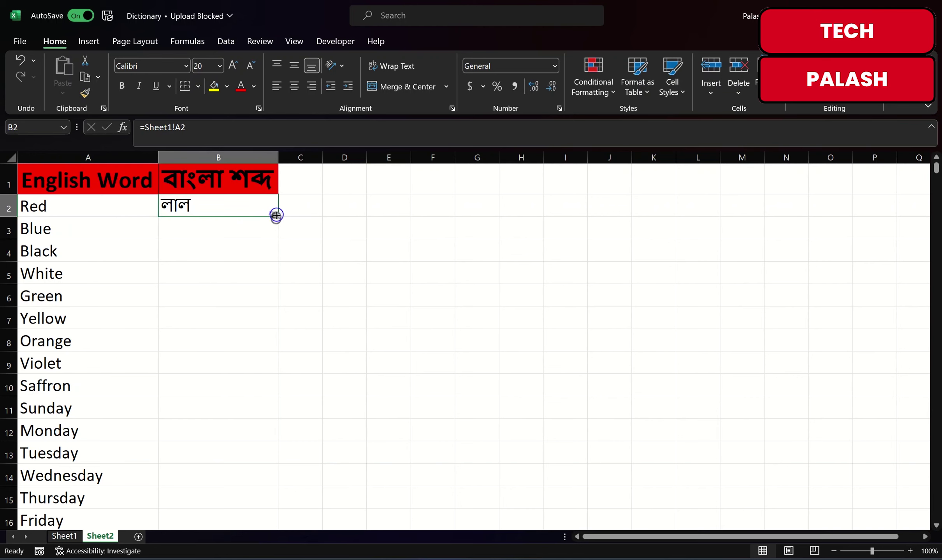
drag(277, 215, 292, 496)
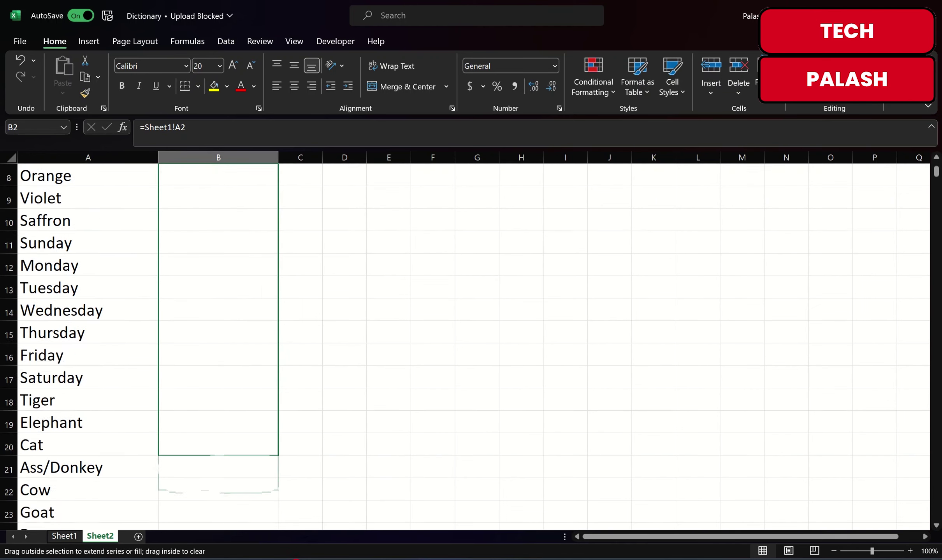
Fill the Bengali word links in column B down to row 31
drag(234, 496, 256, 294)
click(246, 349)
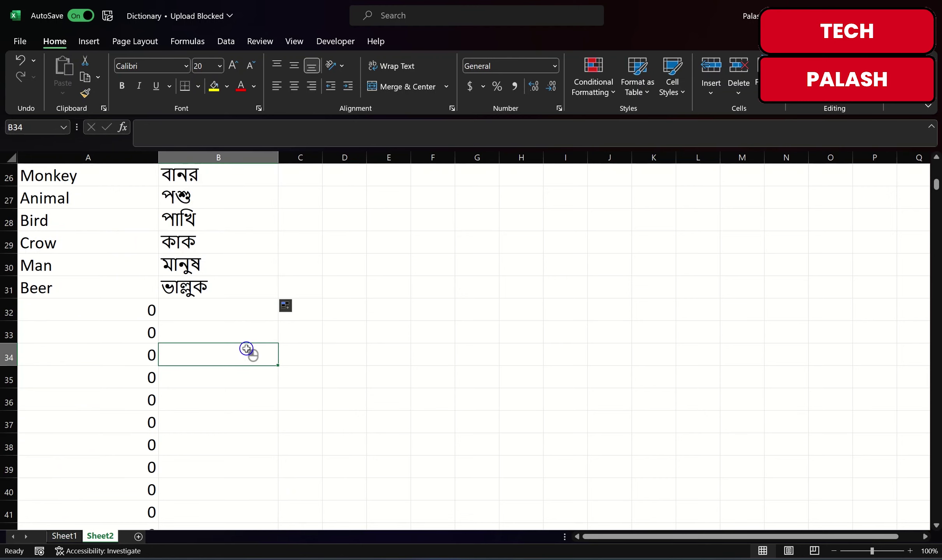
scroll(246, 349, up, 3)
scroll(245, 342, up, 2)
scroll(244, 336, down, 5)
scroll(244, 337, down, 2)
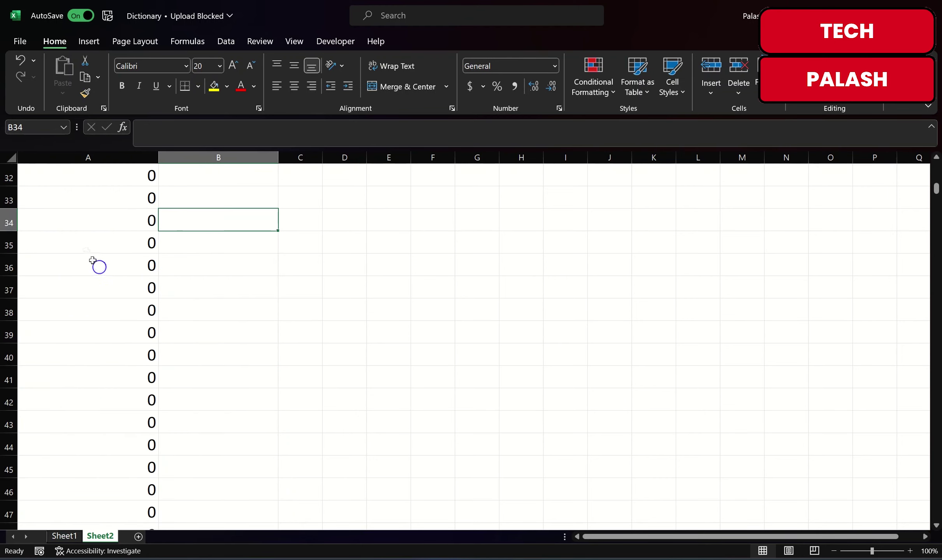
scroll(103, 239, up, 2)
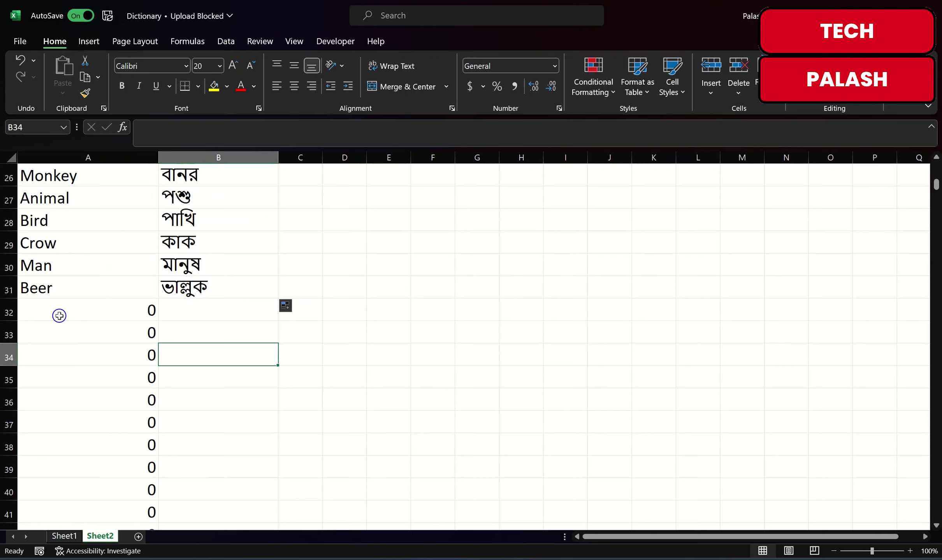
Clear the leftover zeros in A32:B190
drag(59, 316, 196, 555)
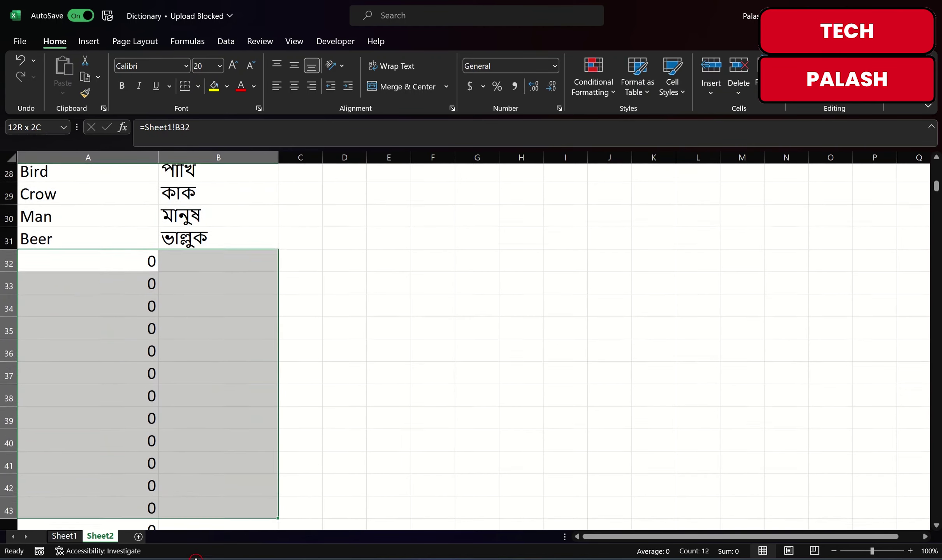
mouse_move(196, 554)
mouse_down()
mouse_move(278, 507)
mouse_move(217, 482)
mouse_up()
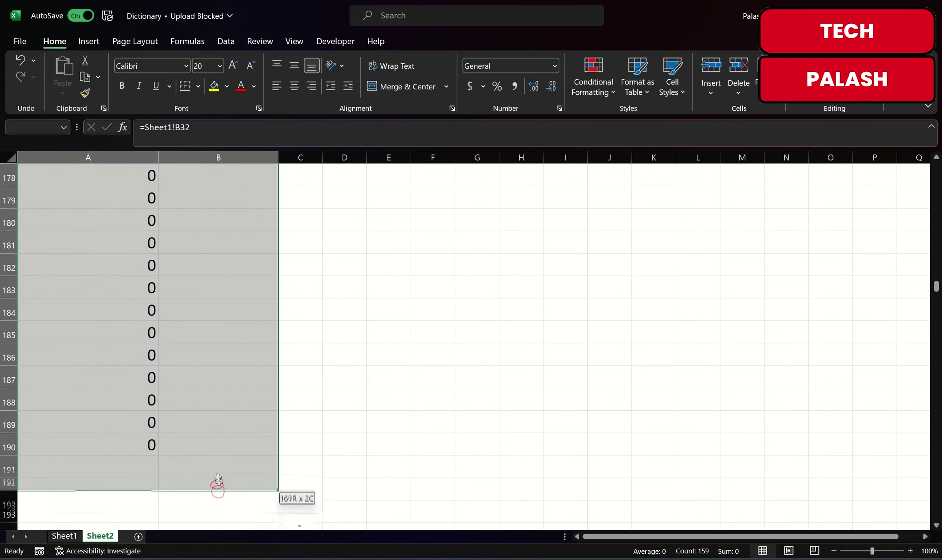
drag(217, 483, 219, 447)
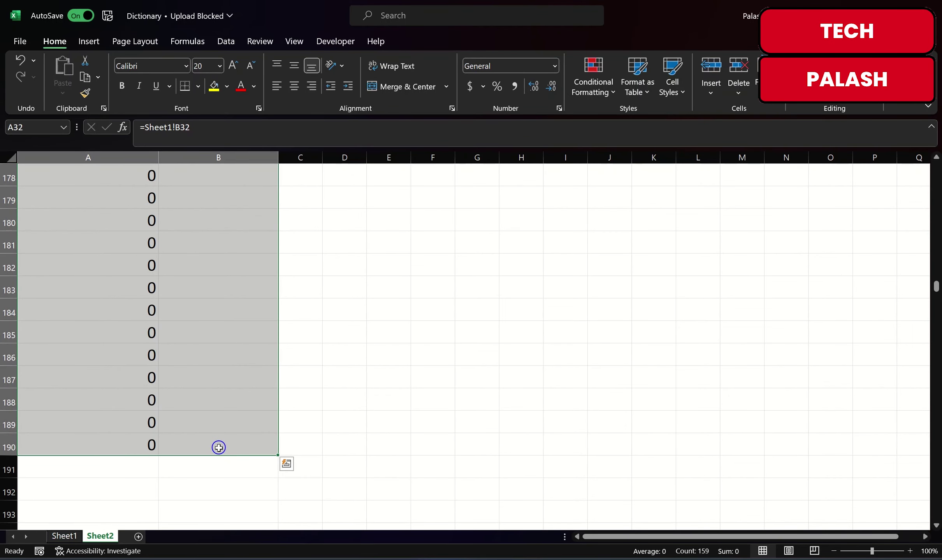
key(Delete)
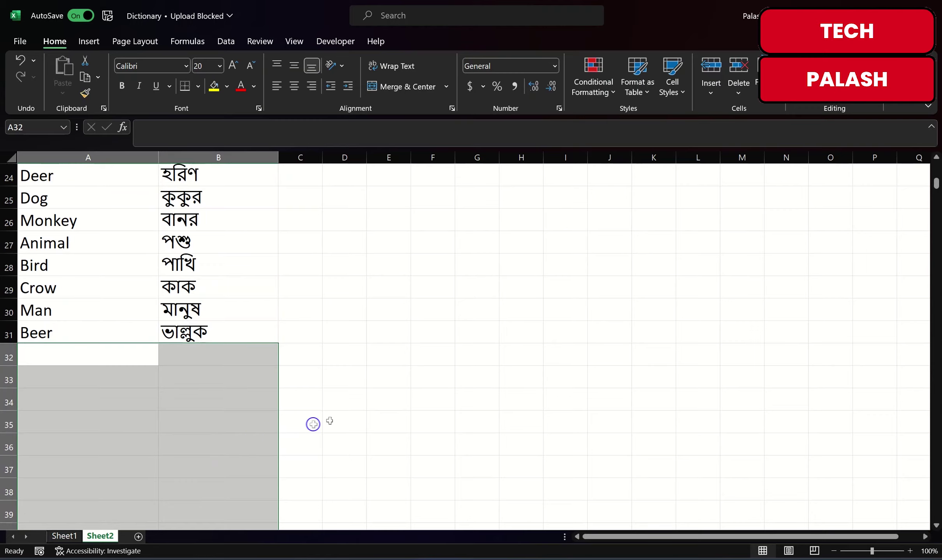
click(352, 405)
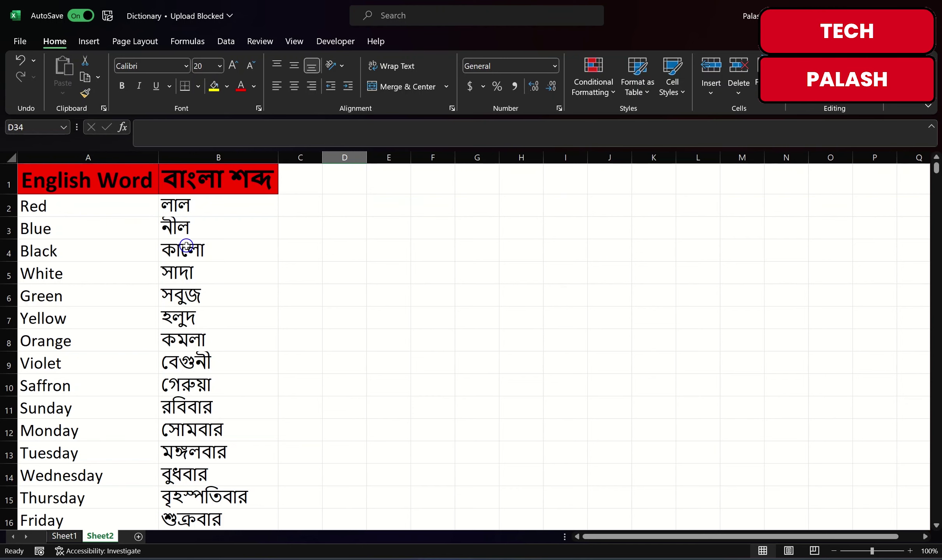
Check Sheet1 and Sheet2, then add a new blank Sheet3
click(64, 537)
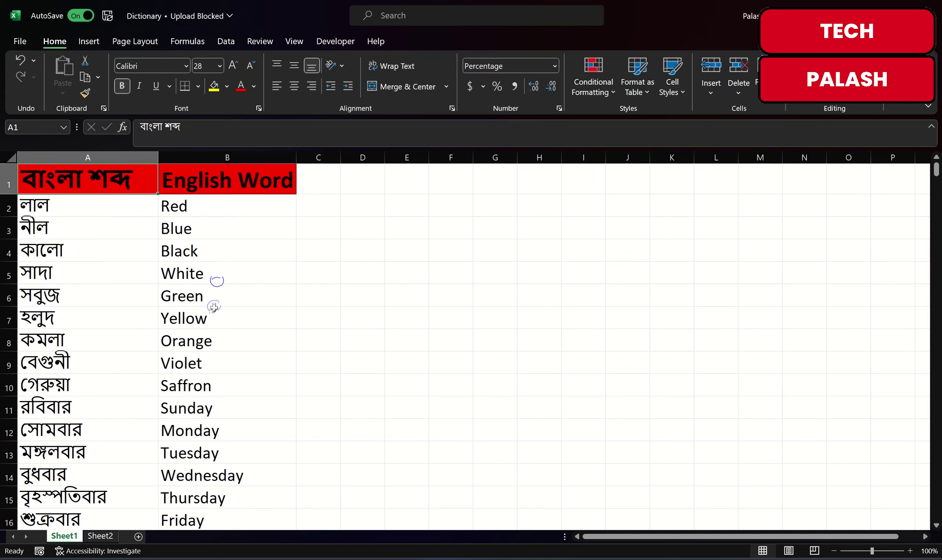
click(102, 537)
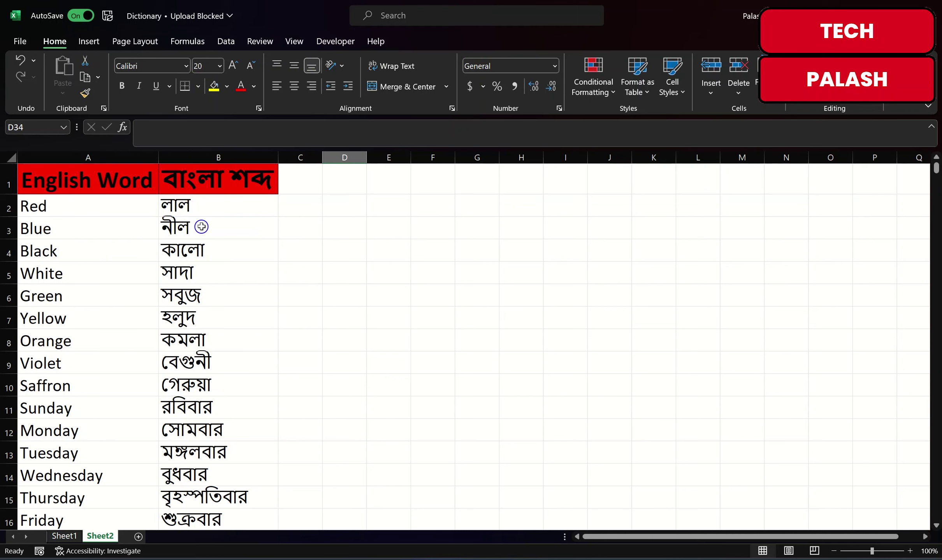
click(137, 537)
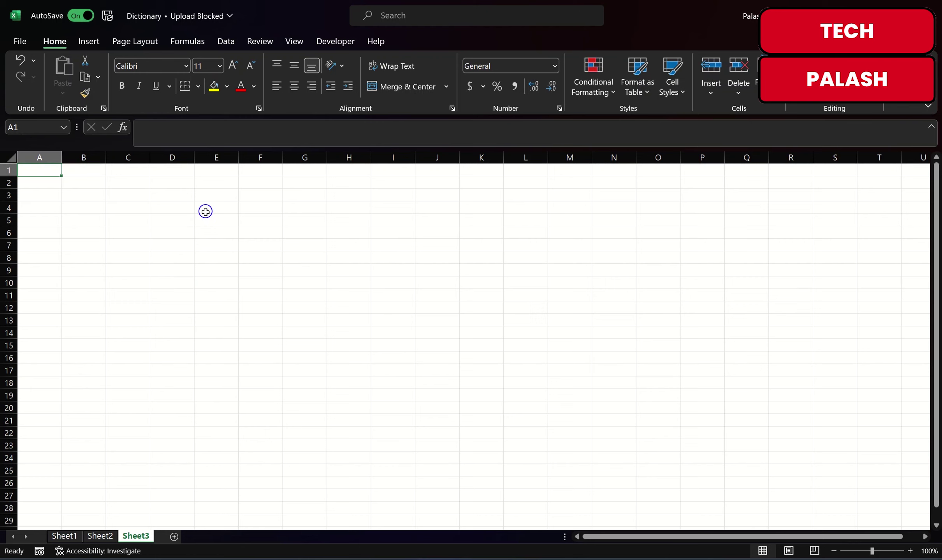
Merge and centre E1:L4 as a title block with font size 24
click(206, 170)
drag(206, 170, 525, 206)
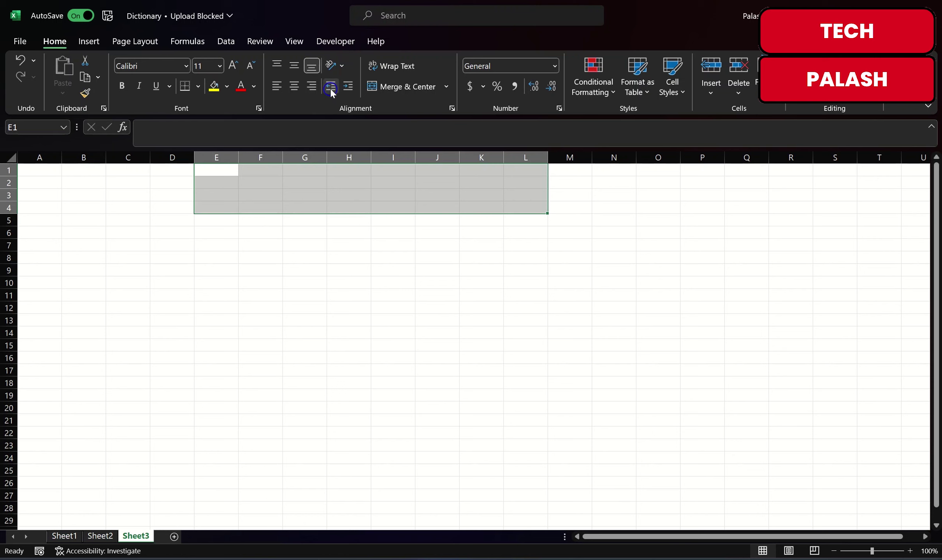
click(277, 86)
click(401, 86)
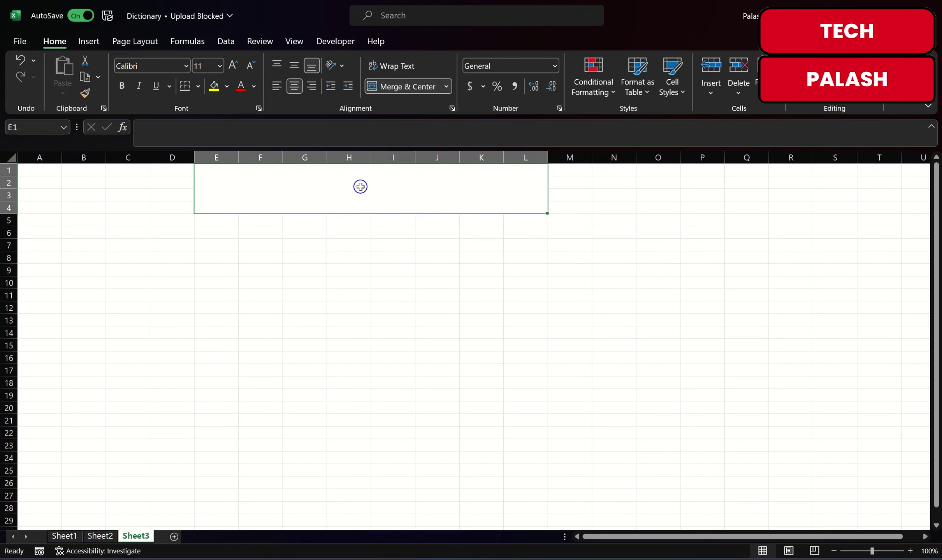
click(234, 67)
click(235, 67)
click(233, 66)
click(233, 66)
click(234, 66)
click(233, 66)
click(234, 66)
Enter the title 'ENGLISH TO BENGALI AND BENGALI TO ENGLISH' in the merged block
click(334, 178)
text(ENGLISH TO BENGALI)
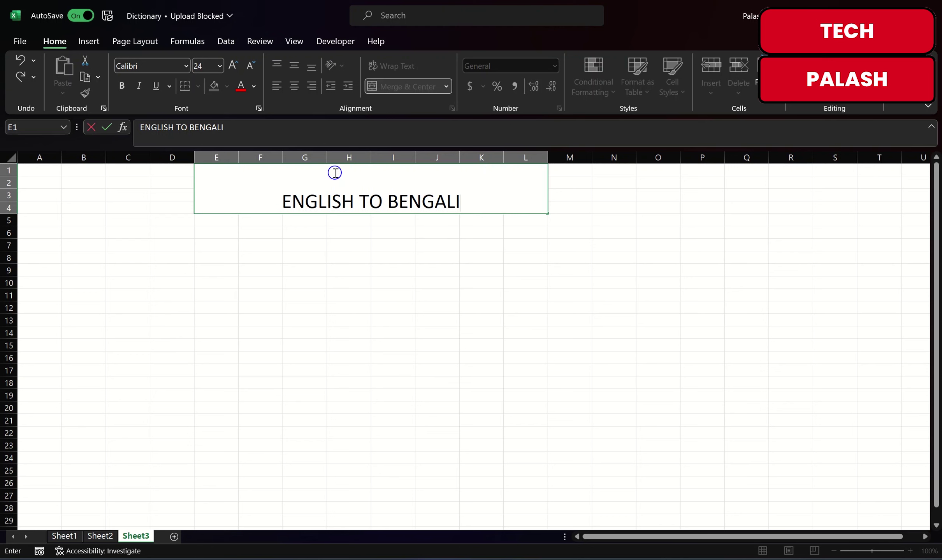
key(ctrl+Return)
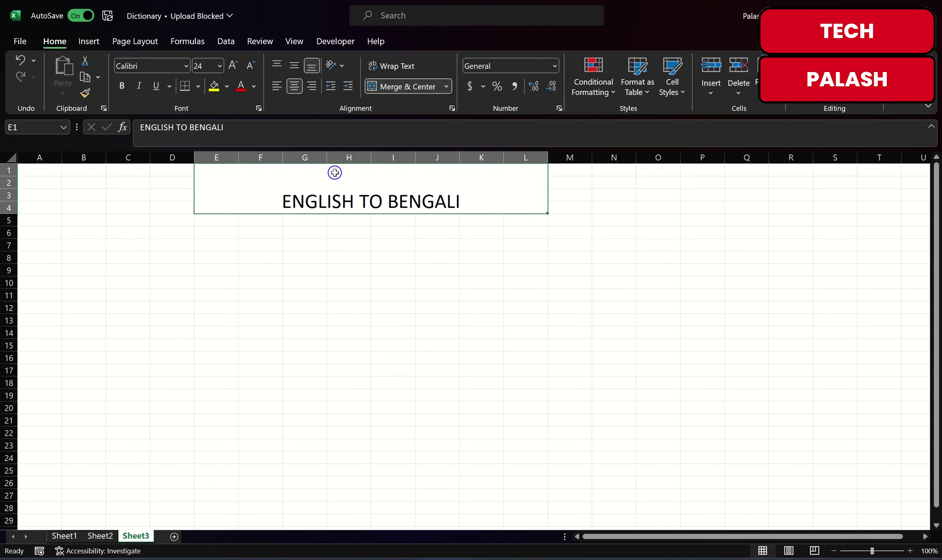
text(BE)
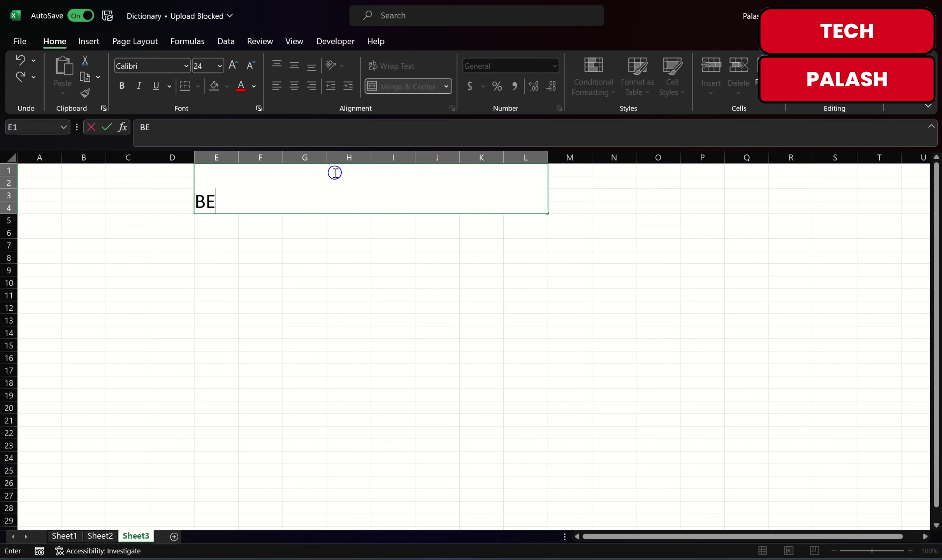
key(BackSpace)
key(BackSpace)
key(ctrl+z)
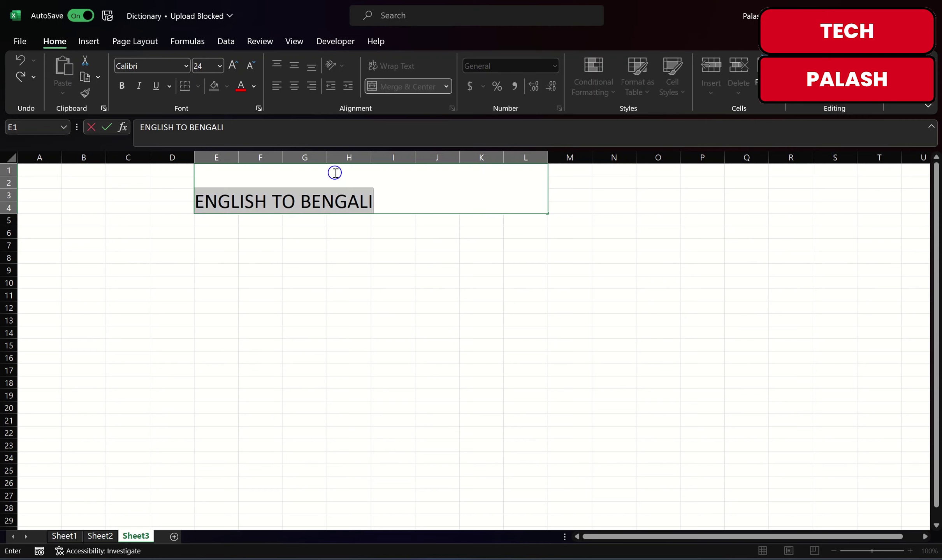
click(395, 194)
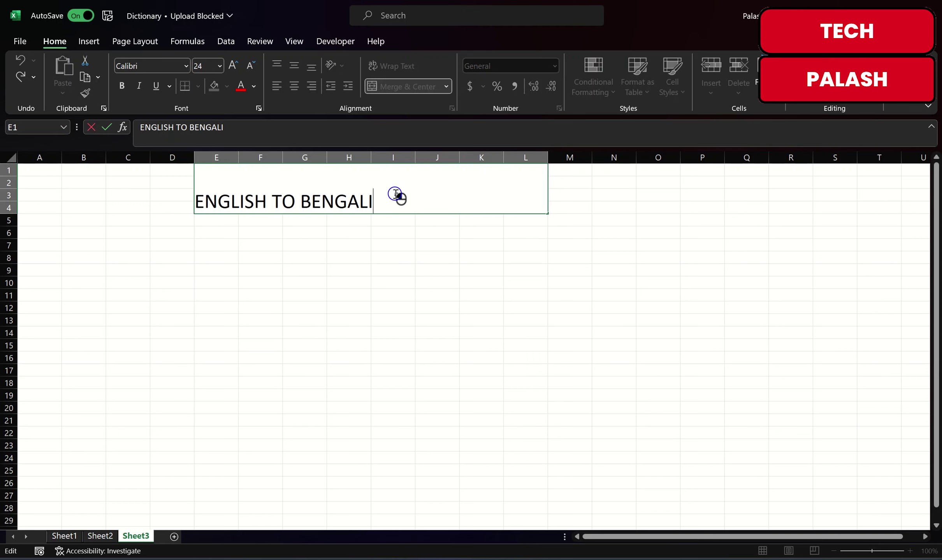
text(ND BEM)
key(BackSpace)
text(NGALI TO ENGLISH)
click(476, 295)
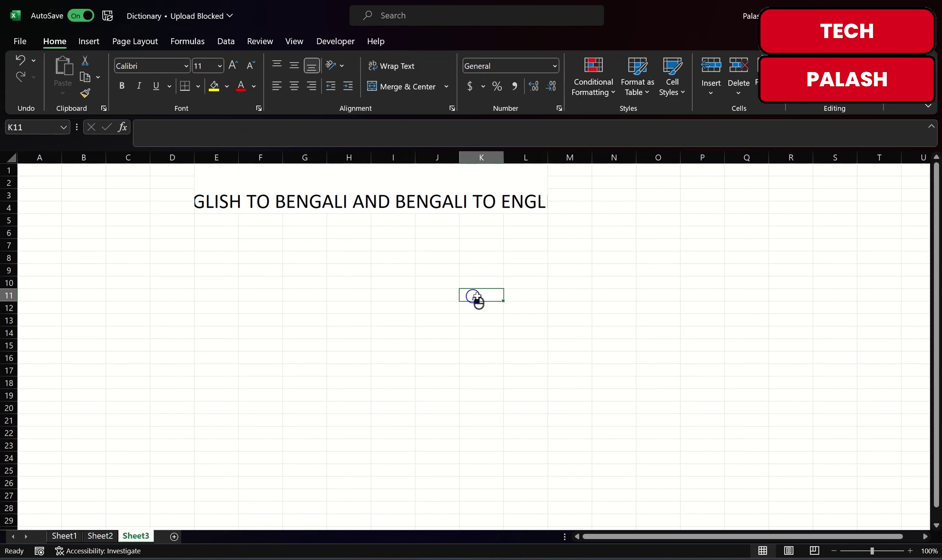
Shrink the title to 20 pt, centre it vertically and make it bold
click(407, 194)
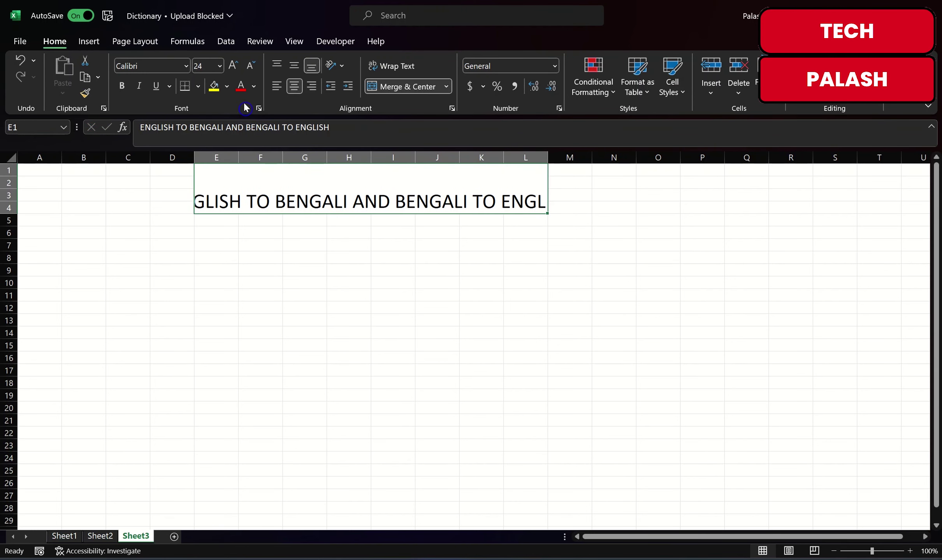
click(250, 68)
click(252, 69)
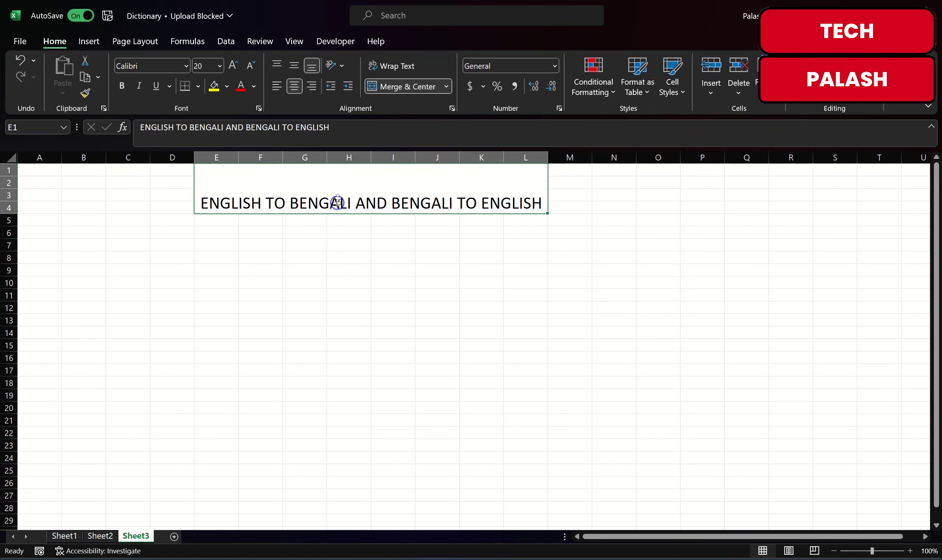
click(297, 69)
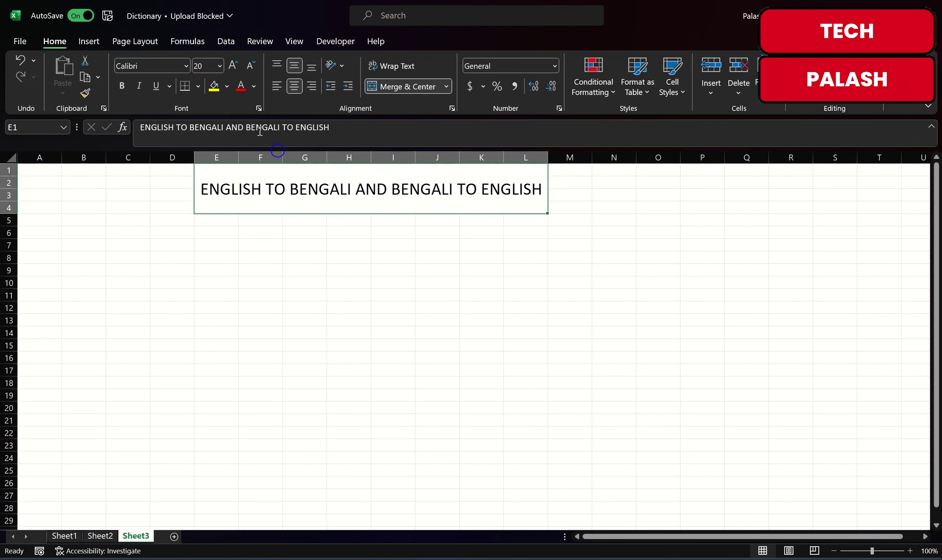
click(122, 86)
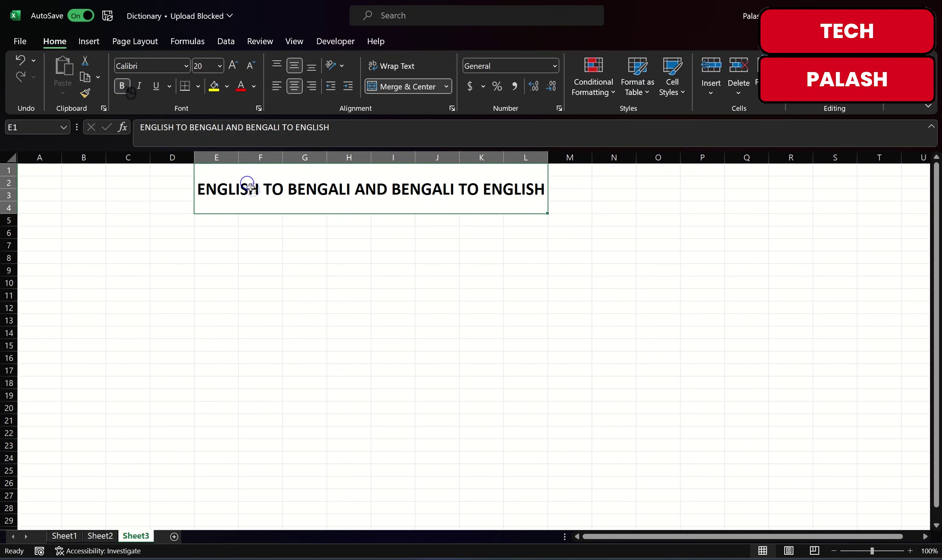
click(277, 212)
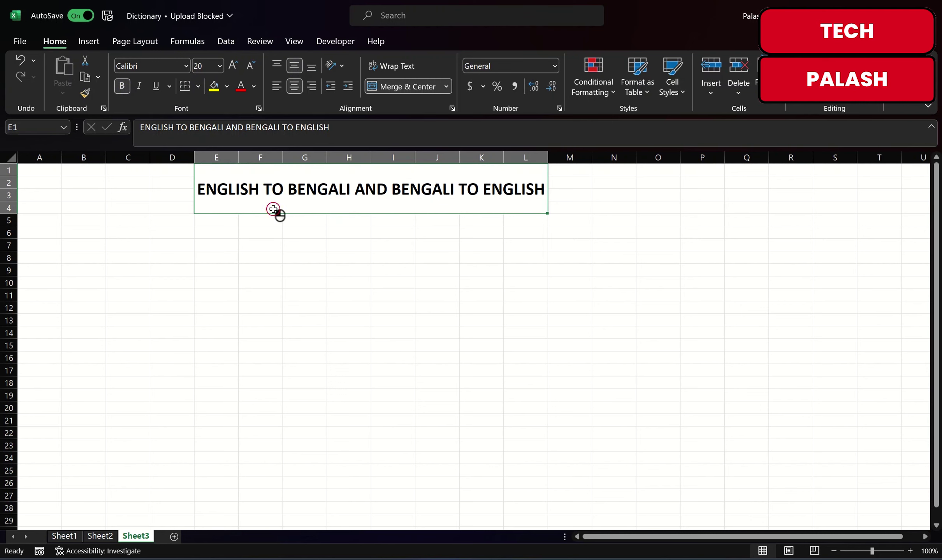
Give the title a gold fill and dark red font colour
click(227, 86)
click(239, 213)
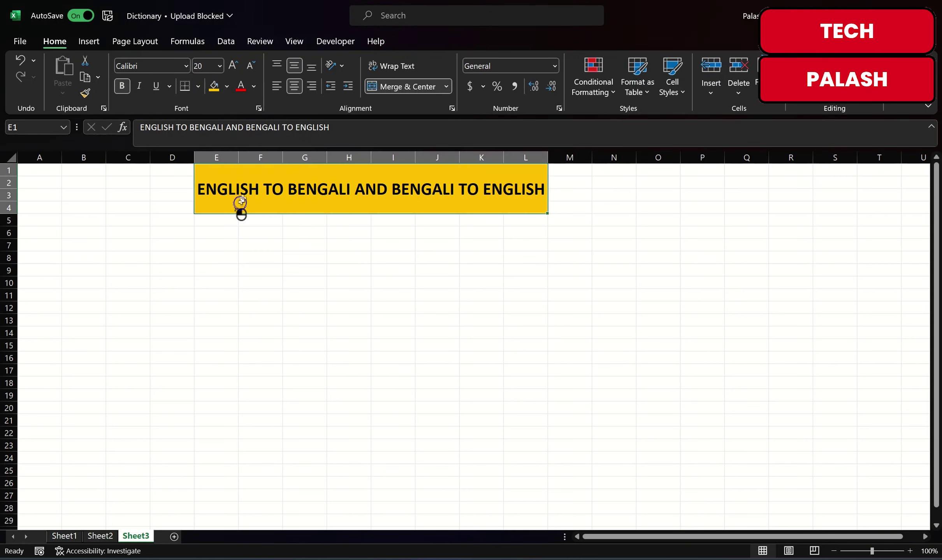
click(253, 91)
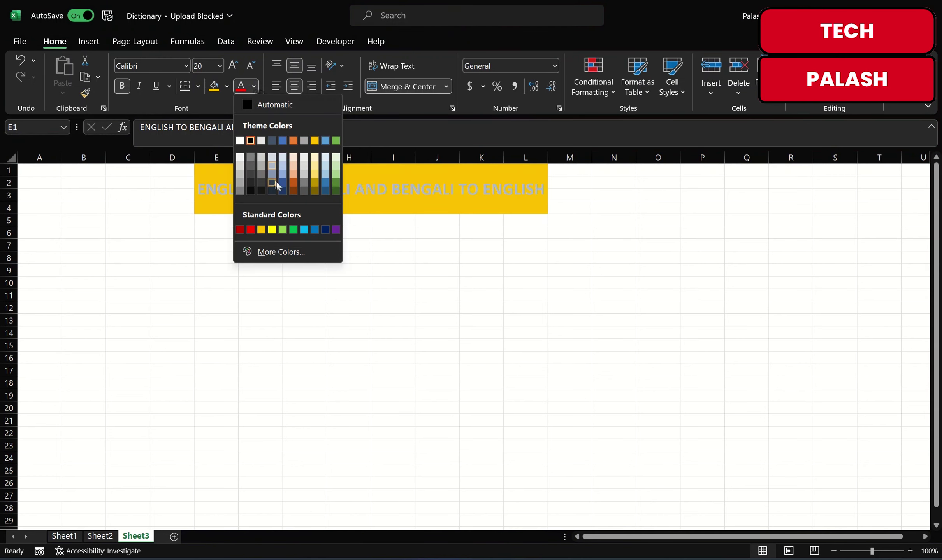
click(240, 229)
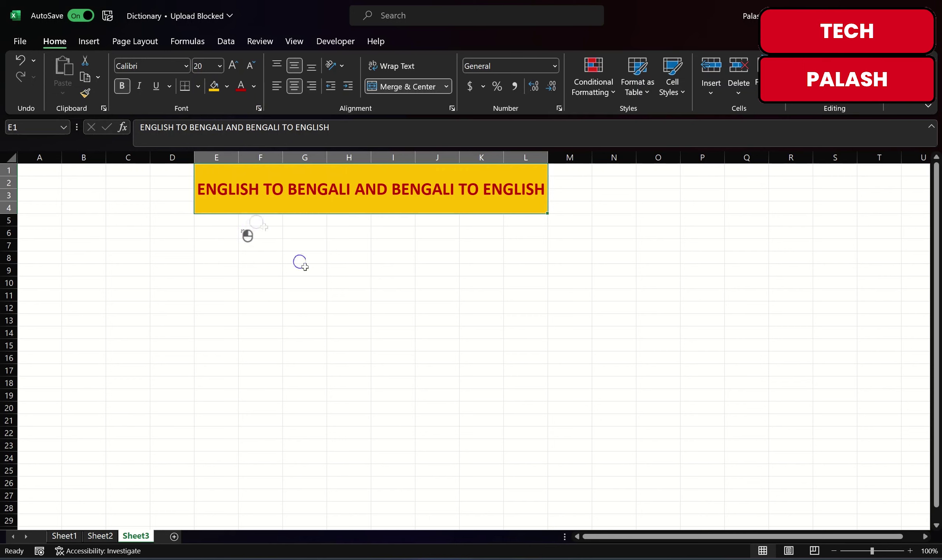
click(325, 287)
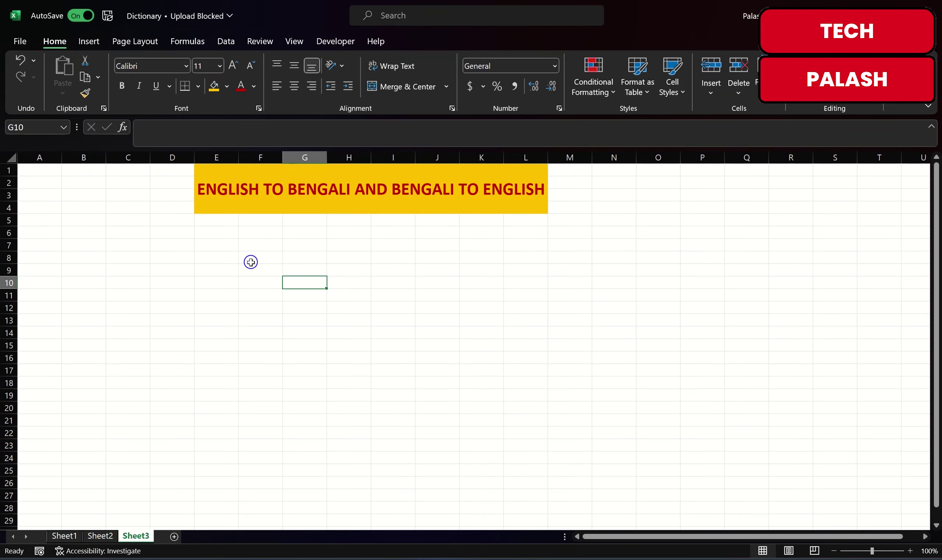
Set cell F7 to 20 pt font and widen column F
click(250, 245)
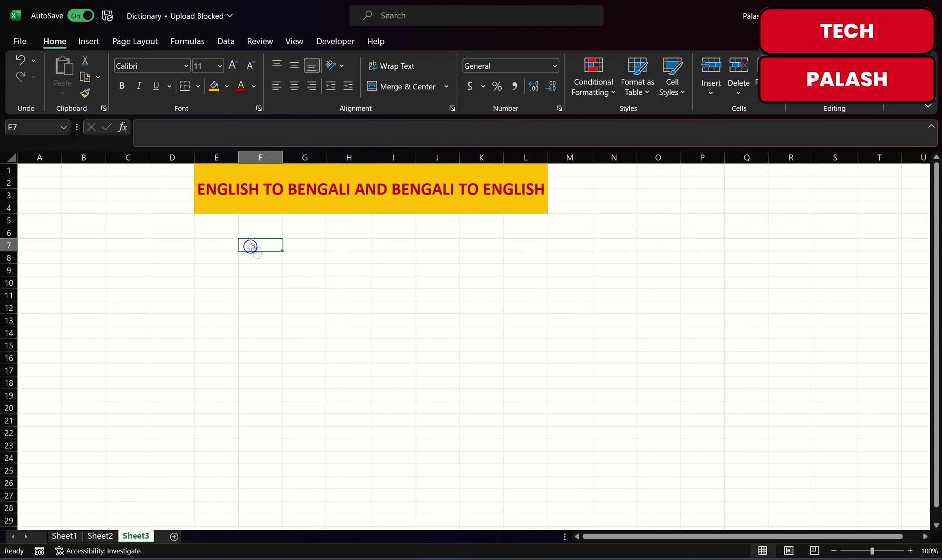
double_click(231, 66)
double_click(232, 66)
click(231, 66)
double_click(231, 66)
click(231, 65)
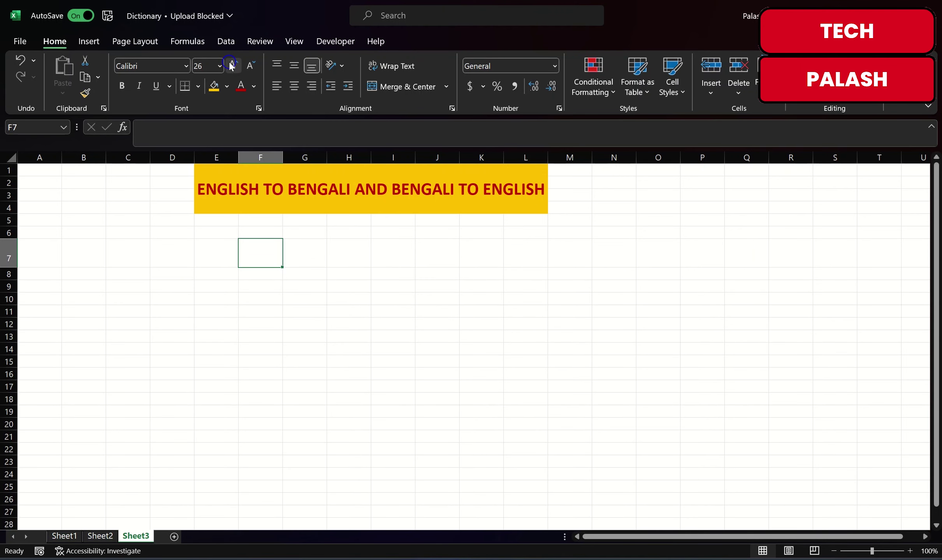
click(250, 67)
double_click(252, 68)
drag(283, 157, 338, 161)
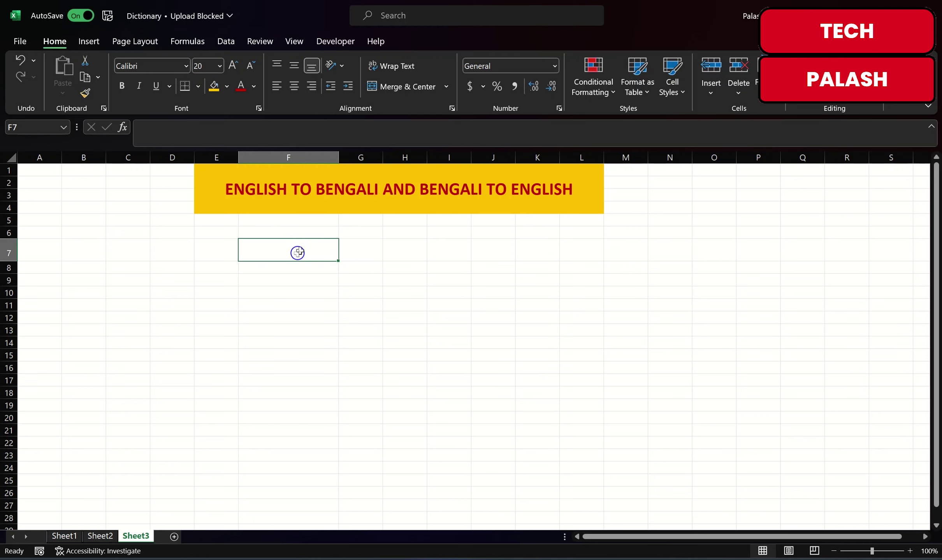
Merge and centre F6:K6 and enter the subheading 'English 2 Bengali'
drag(303, 234, 438, 233)
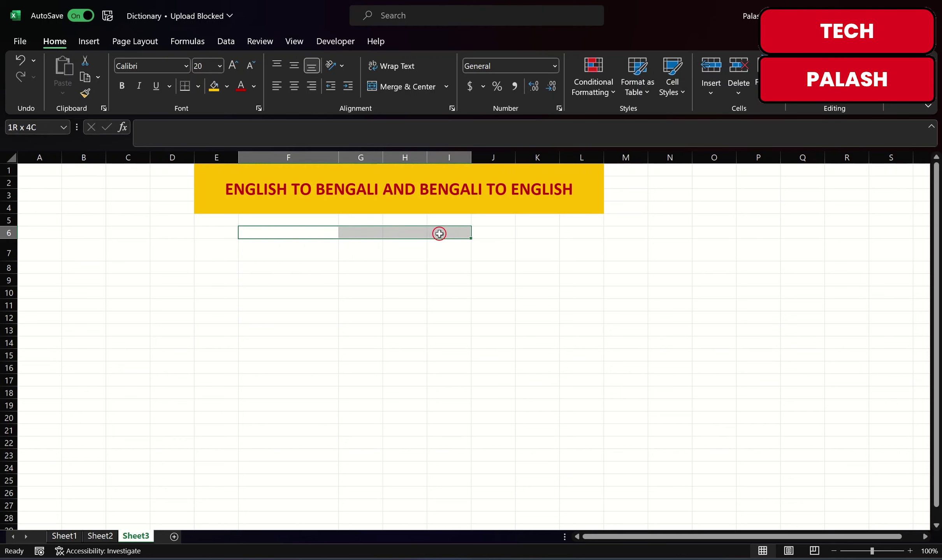
drag(439, 233, 506, 235)
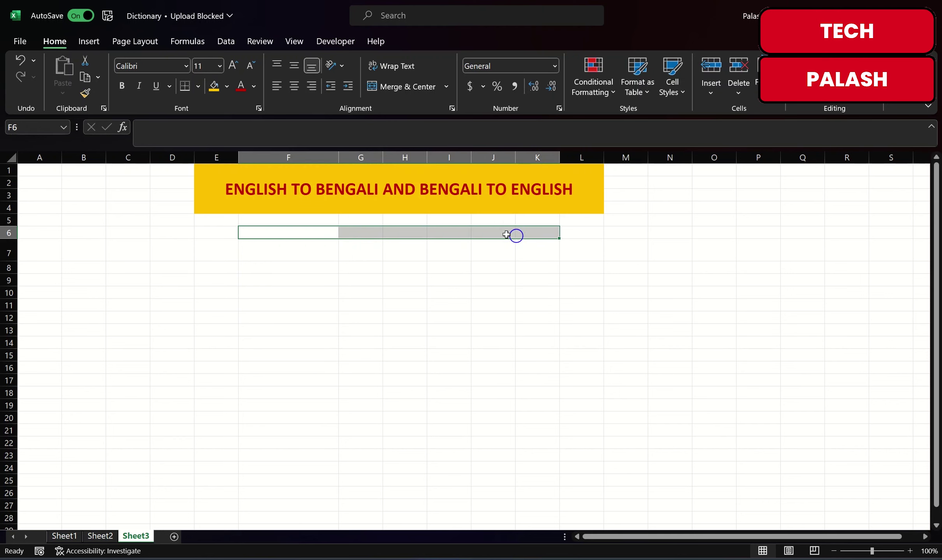
click(401, 87)
text(E)
key(Caps_Lock)
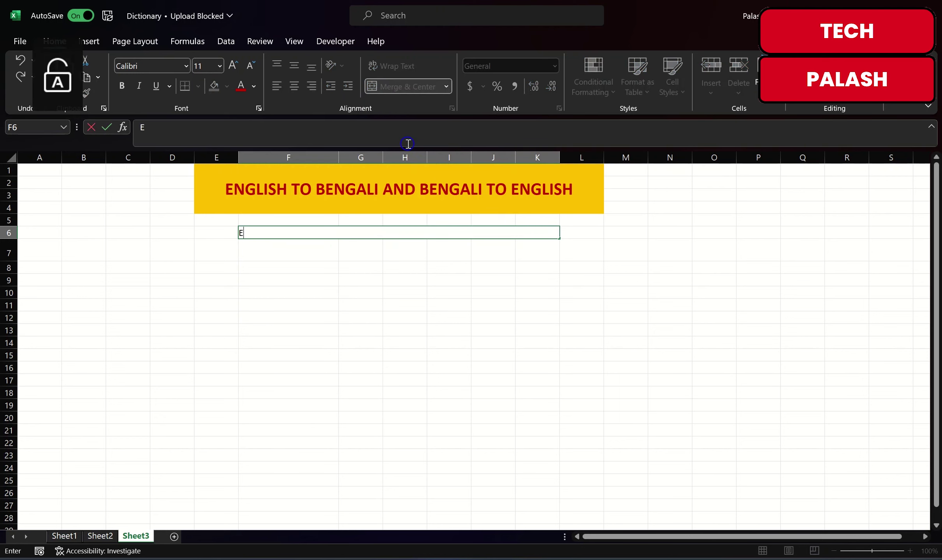
key(BackSpace)
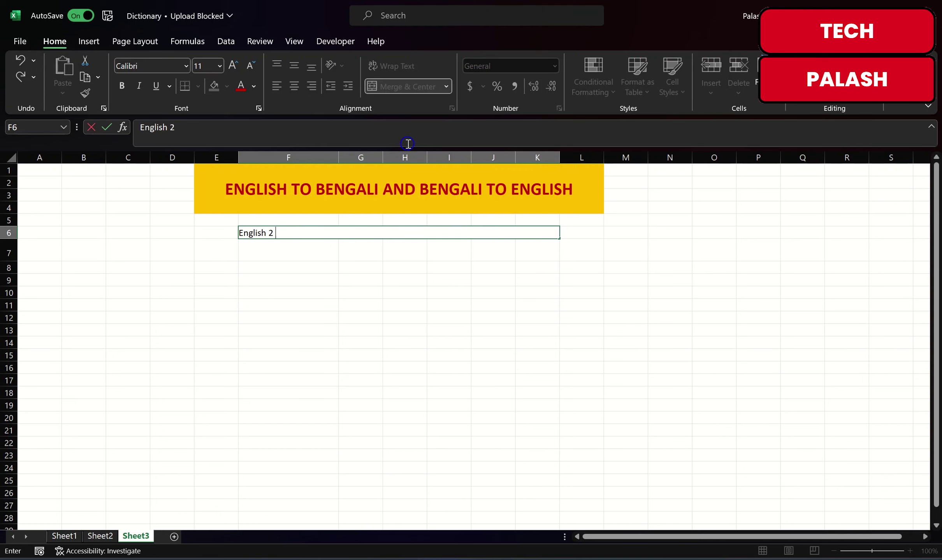
key(Caps_Lock)
text(Benga)
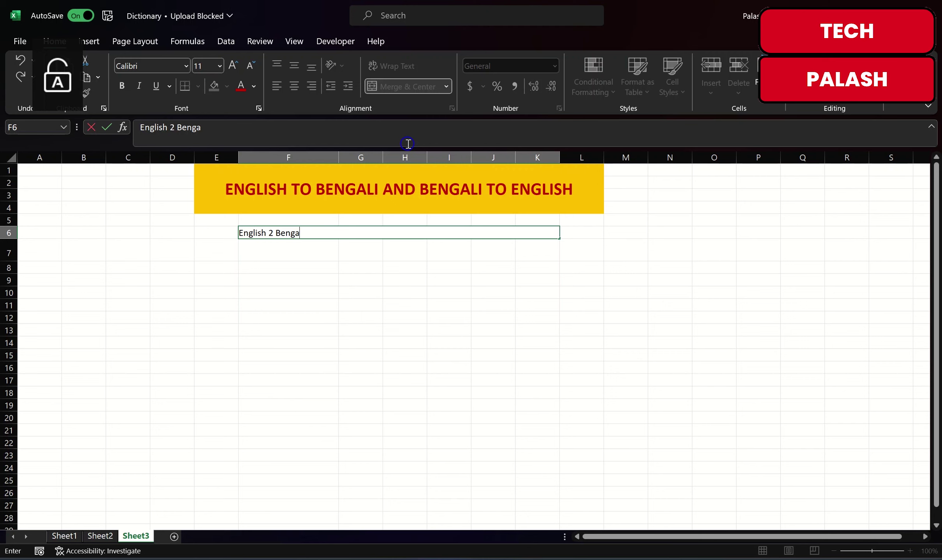
text(li)
click(364, 317)
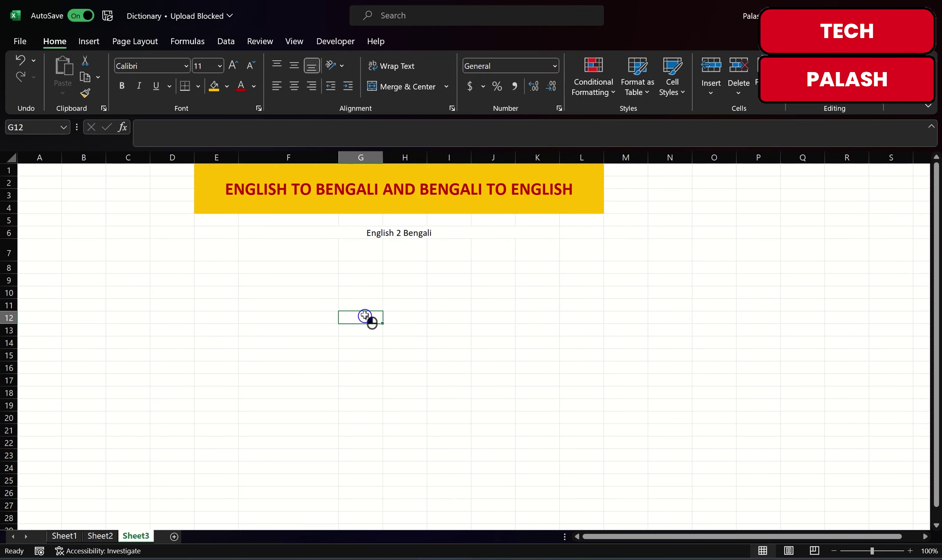
Format the English 2 Bengali subheading as bold 18 pt text
click(366, 236)
click(232, 66)
click(232, 65)
click(232, 66)
click(232, 65)
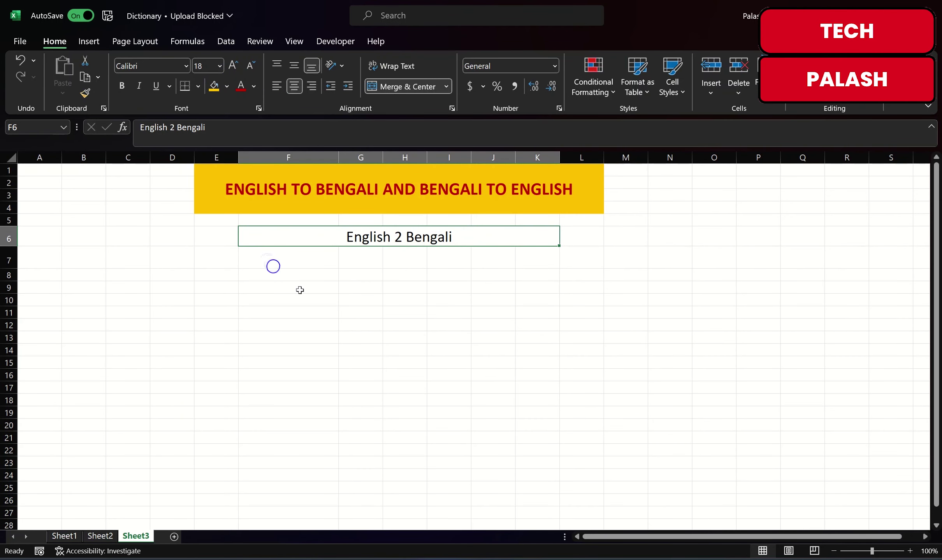
click(417, 327)
click(386, 240)
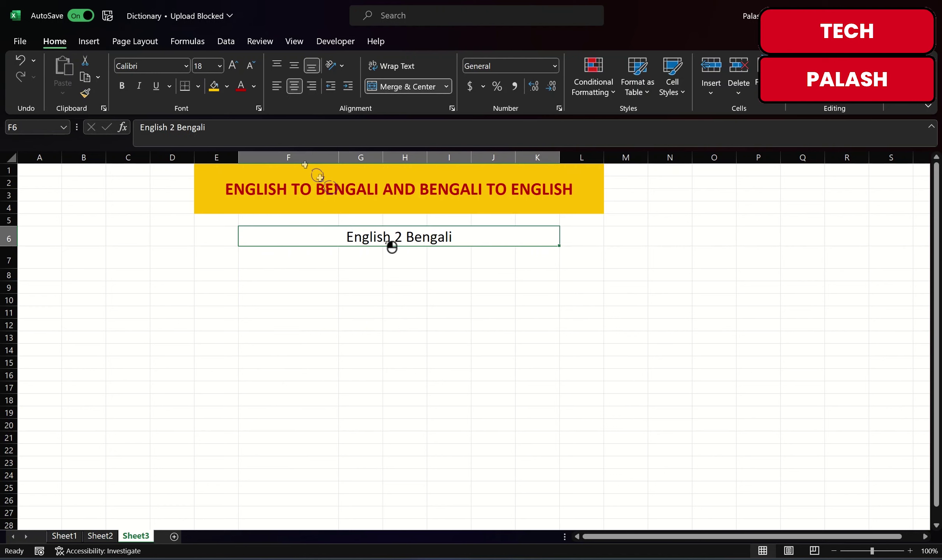
click(122, 85)
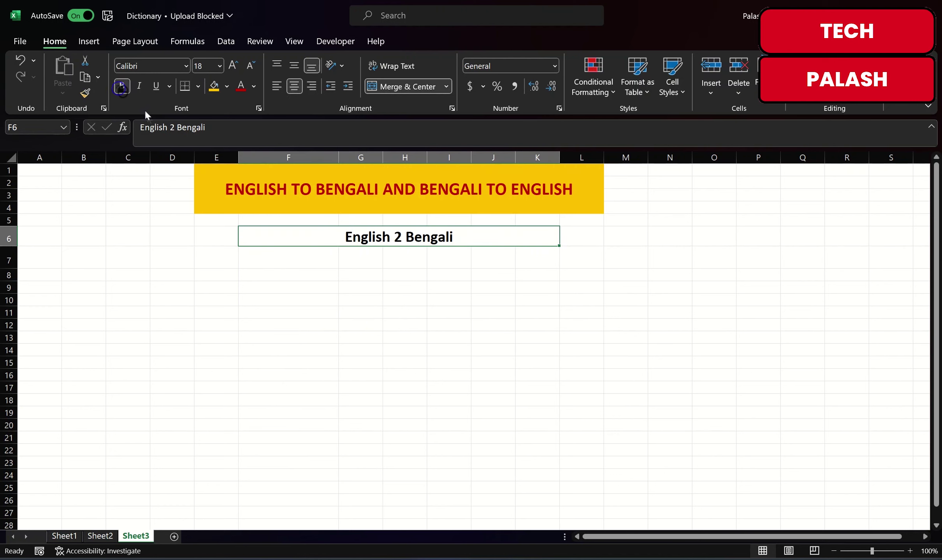
click(357, 274)
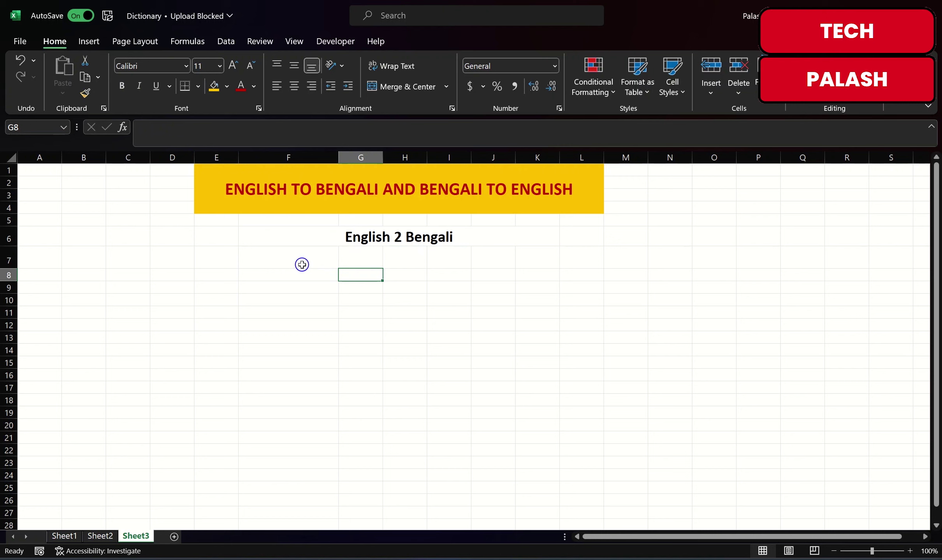
click(298, 278)
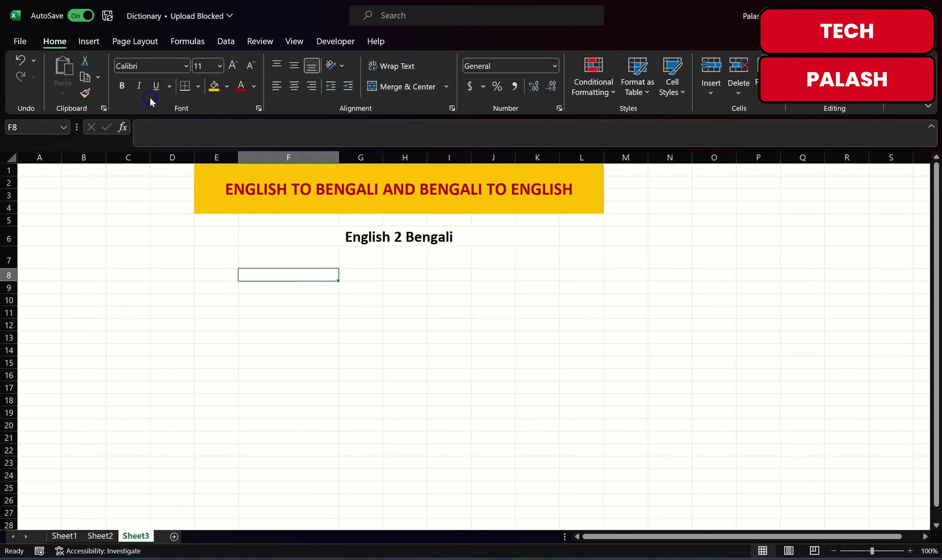
Set cell F8's font size to 20 pt
click(232, 66)
click(233, 66)
click(232, 66)
click(232, 66)
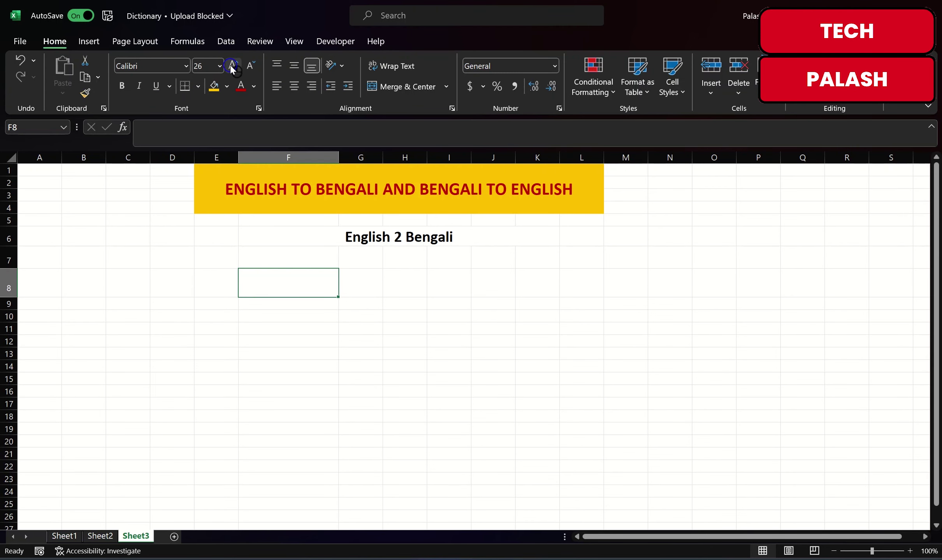
click(251, 65)
click(251, 65)
click(251, 65)
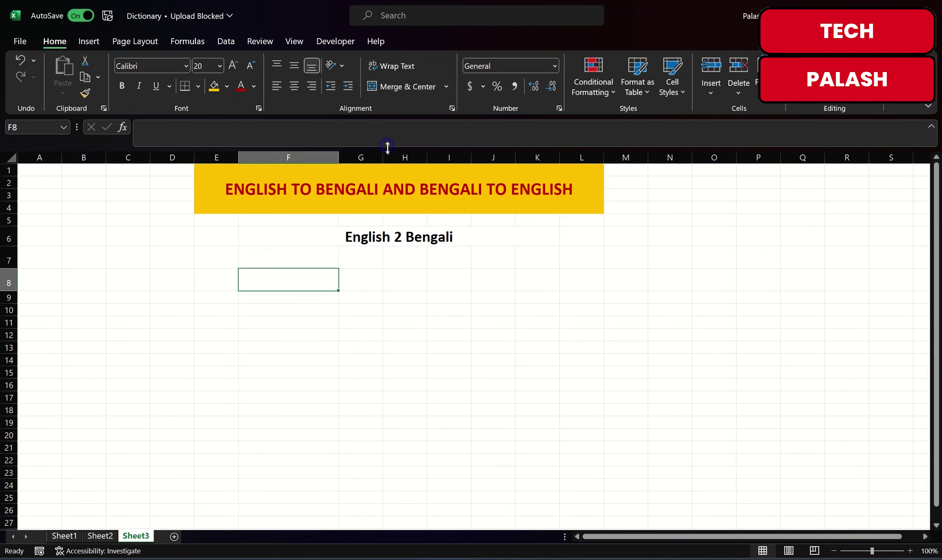
Widen column G well to the right with two border drags
drag(384, 156, 436, 156)
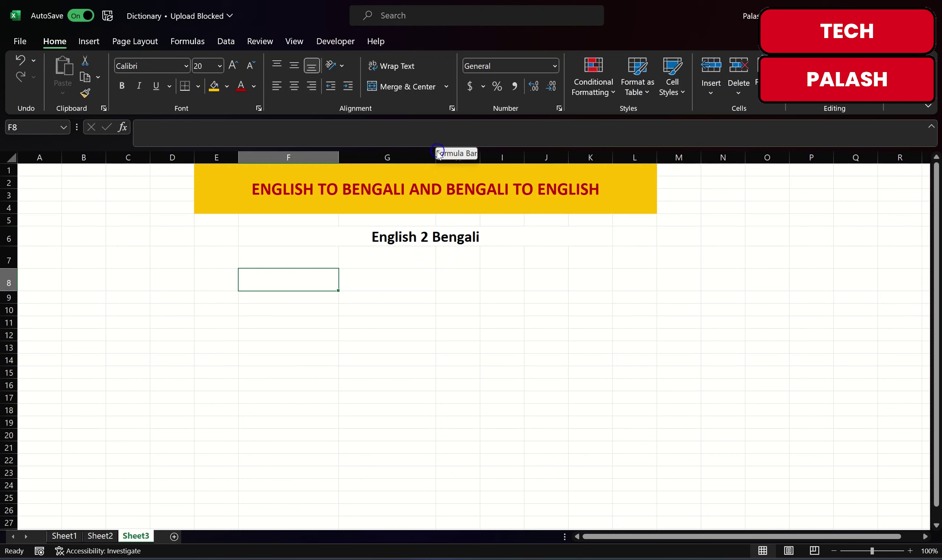
drag(436, 156, 462, 157)
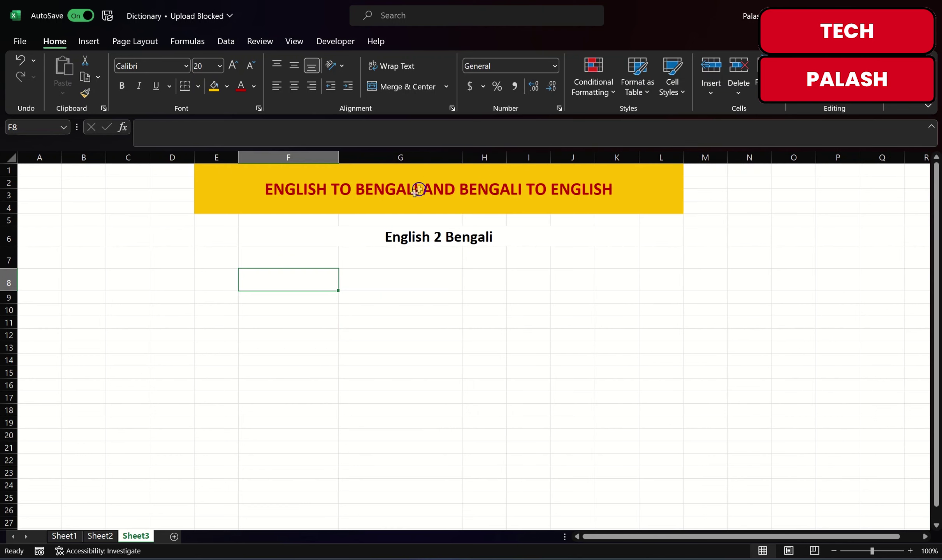
click(318, 282)
Give F8 a list dropdown sourced from the English words in Sheet1!$B$2:$B$31
click(226, 42)
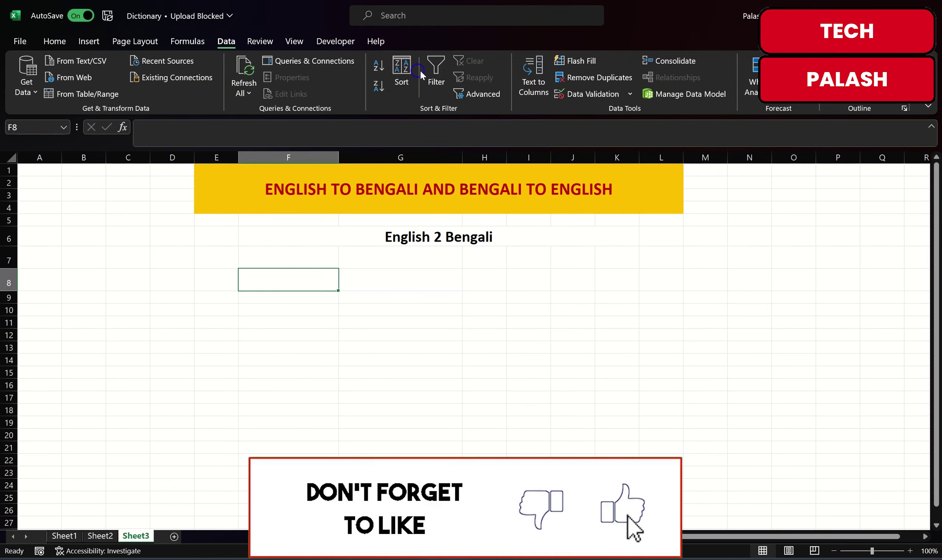
click(629, 95)
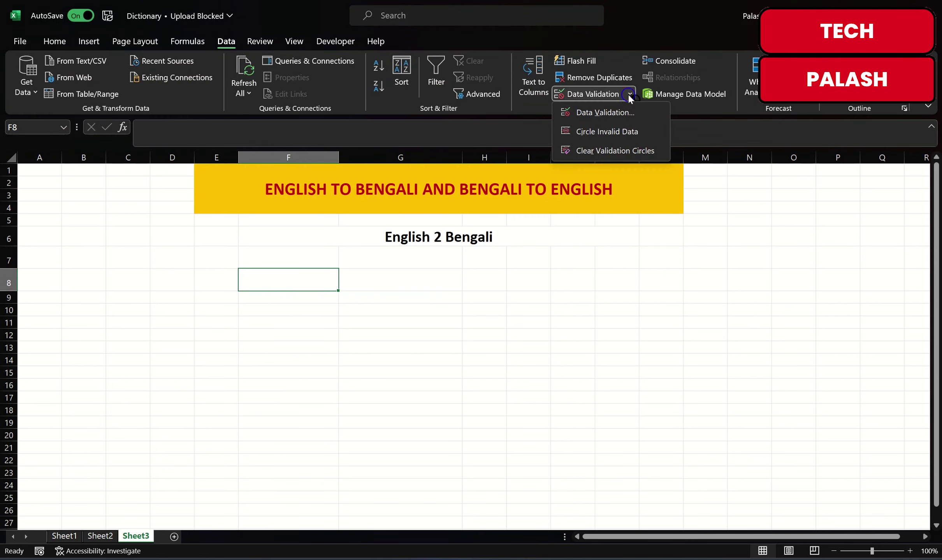
click(606, 114)
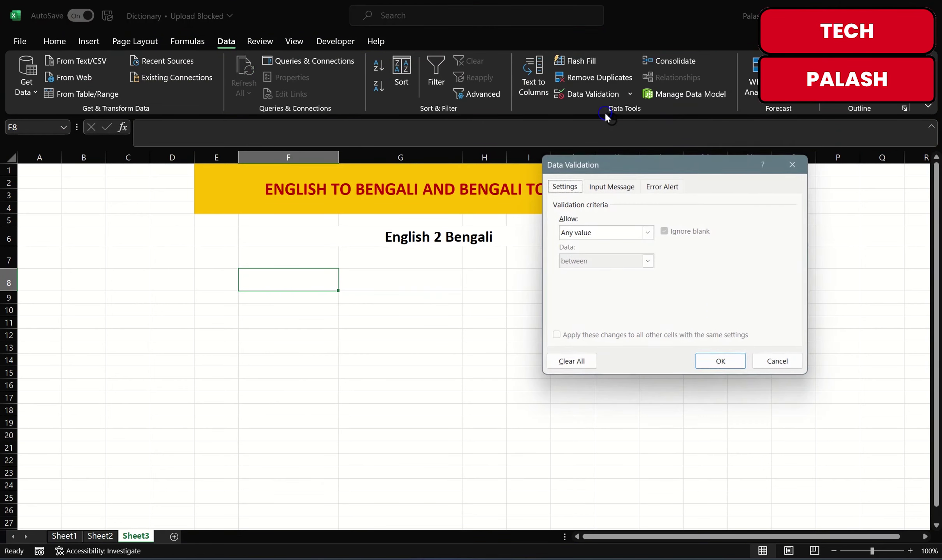
click(647, 232)
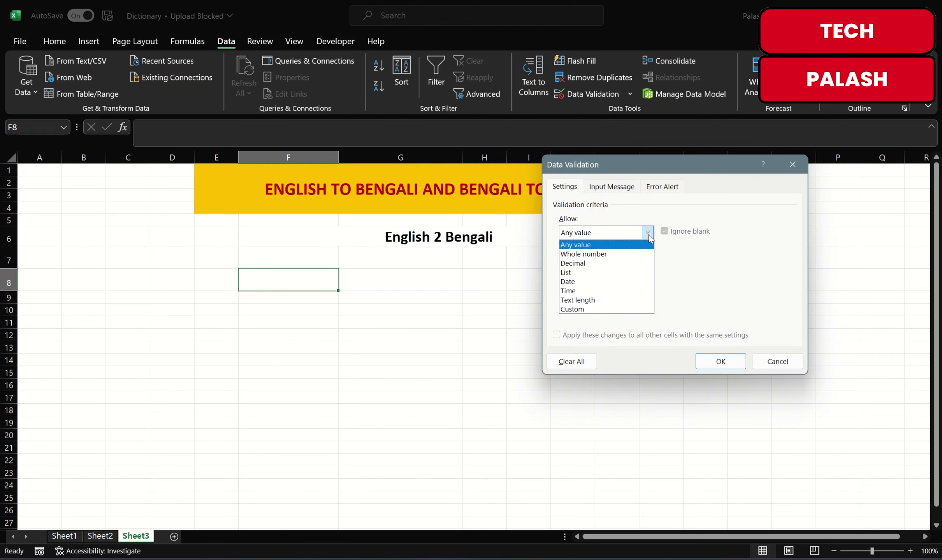
click(583, 275)
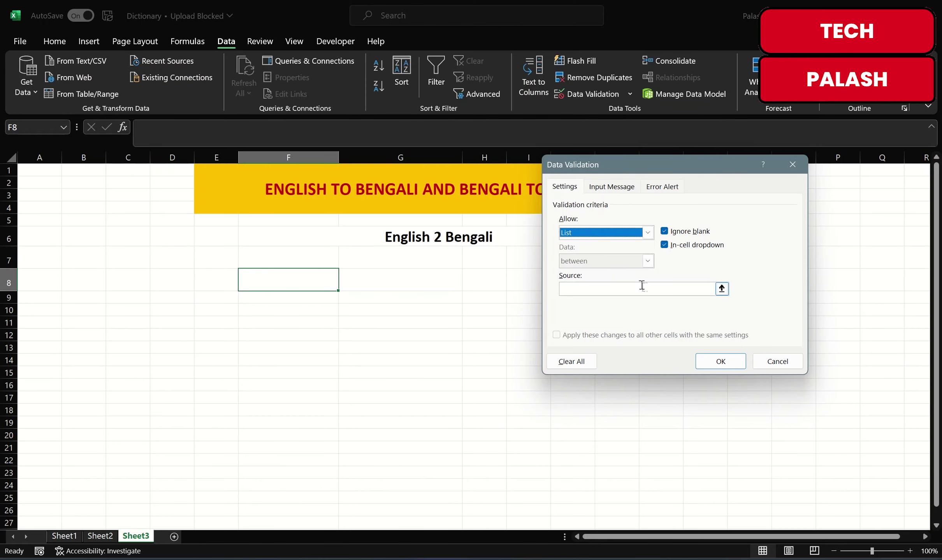
click(722, 288)
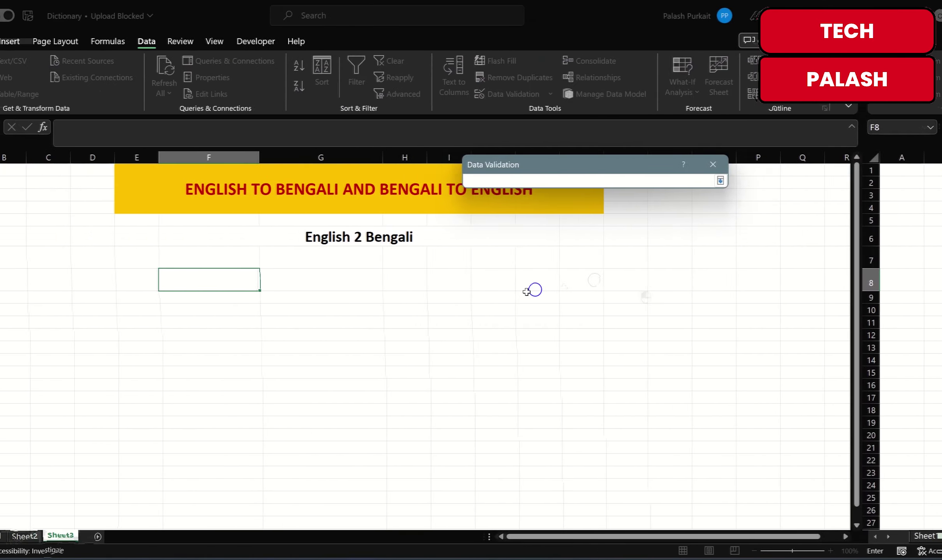
click(69, 539)
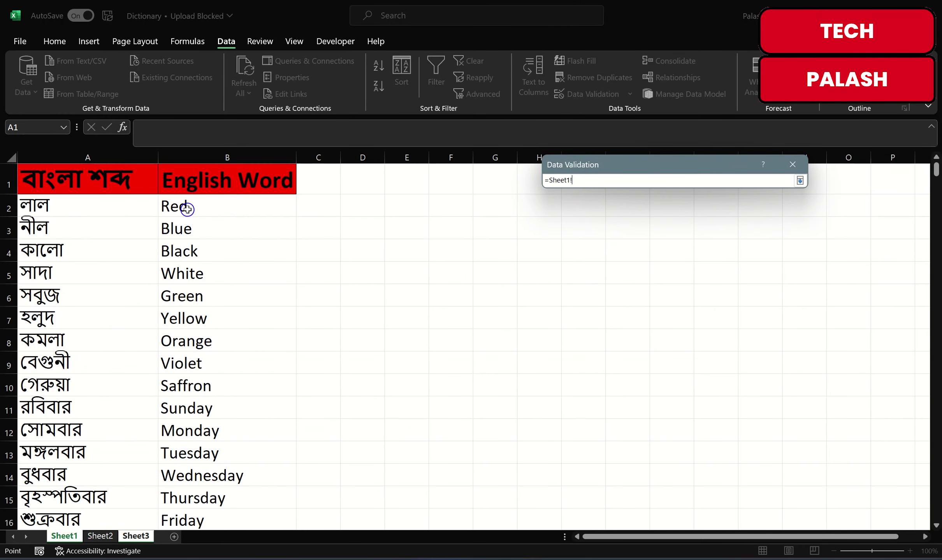
mouse_move(185, 214)
mouse_down()
mouse_move(231, 548)
mouse_move(229, 493)
mouse_up()
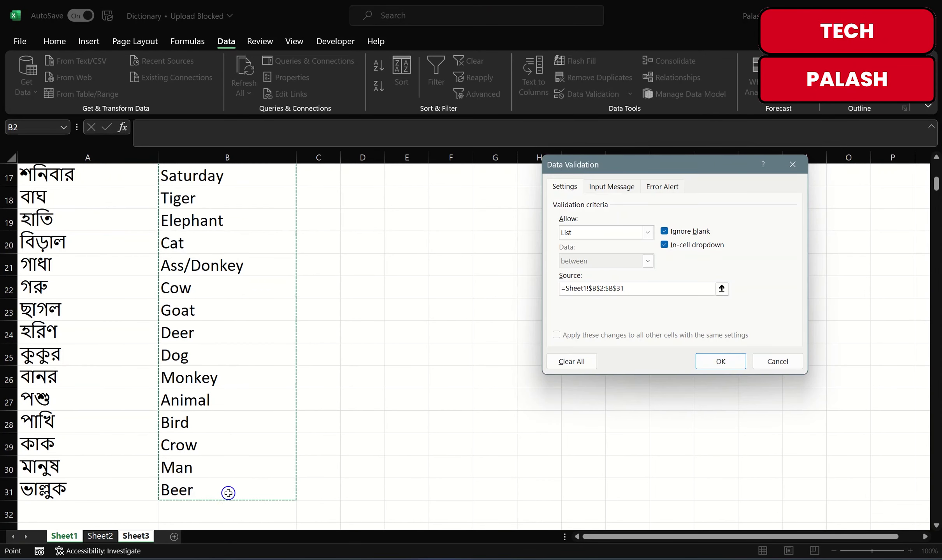
click(720, 362)
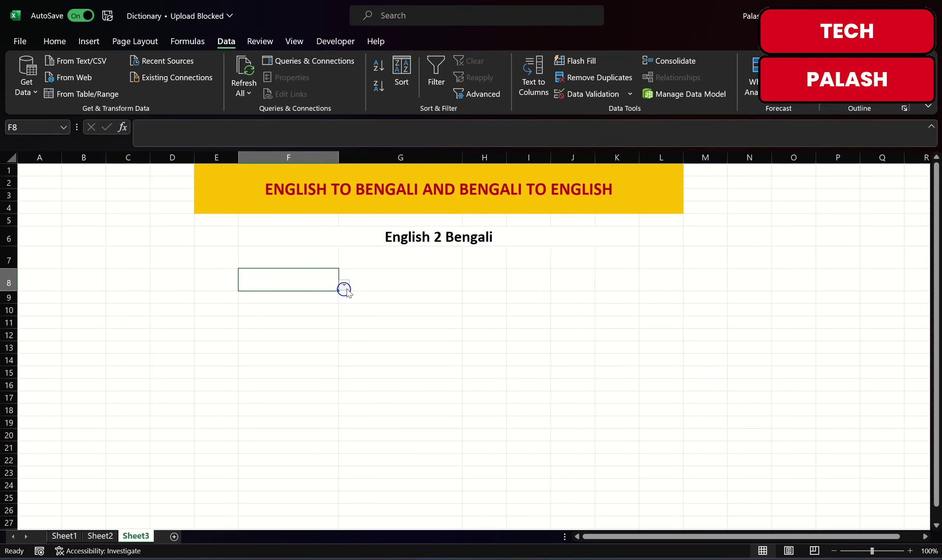
click(346, 287)
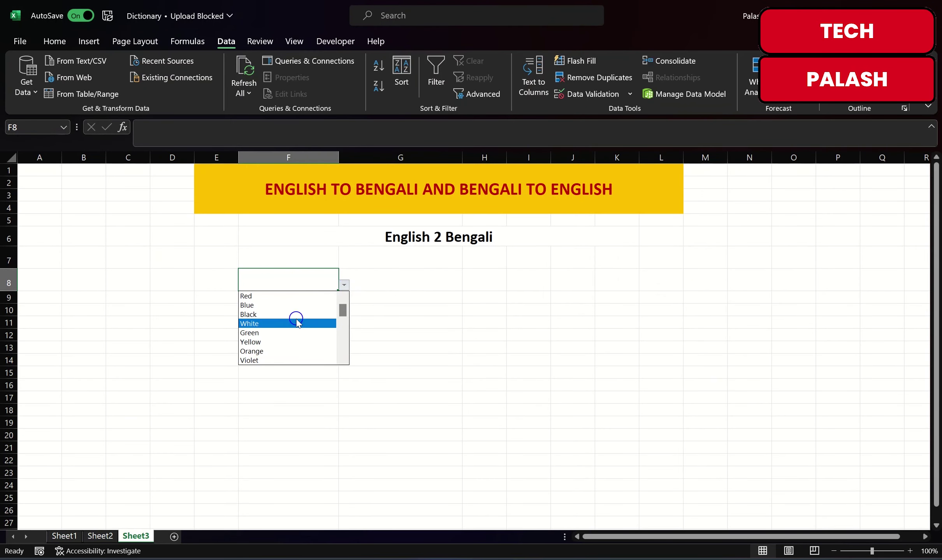
drag(342, 311, 346, 357)
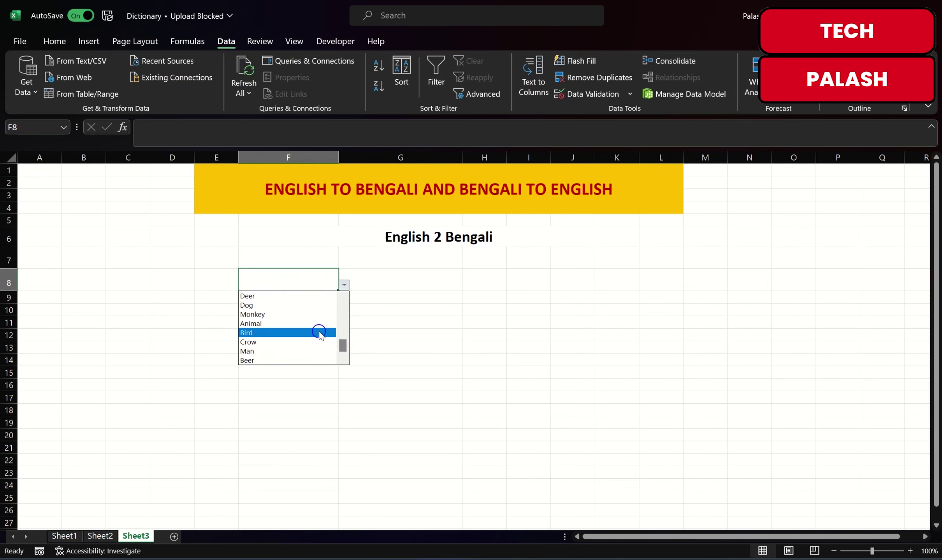
click(391, 284)
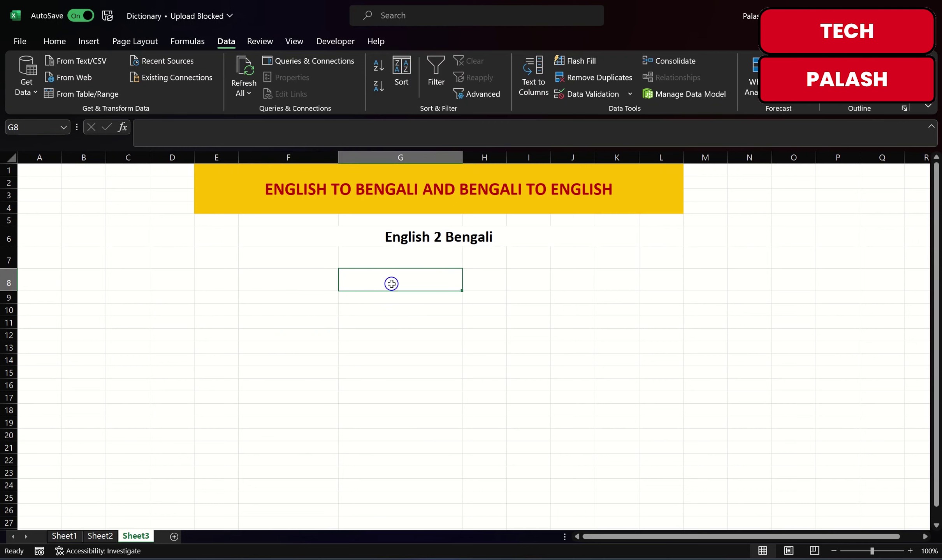
click(319, 285)
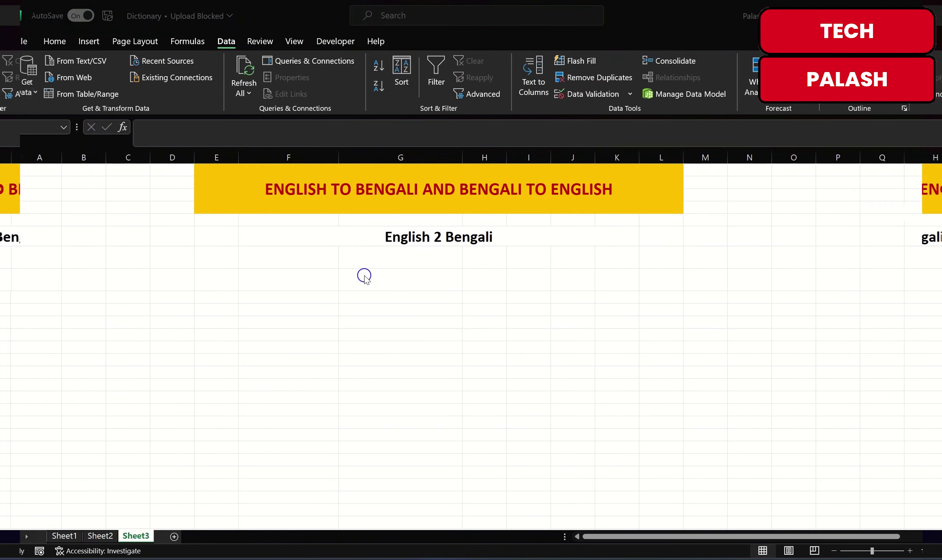
click(315, 286)
click(374, 288)
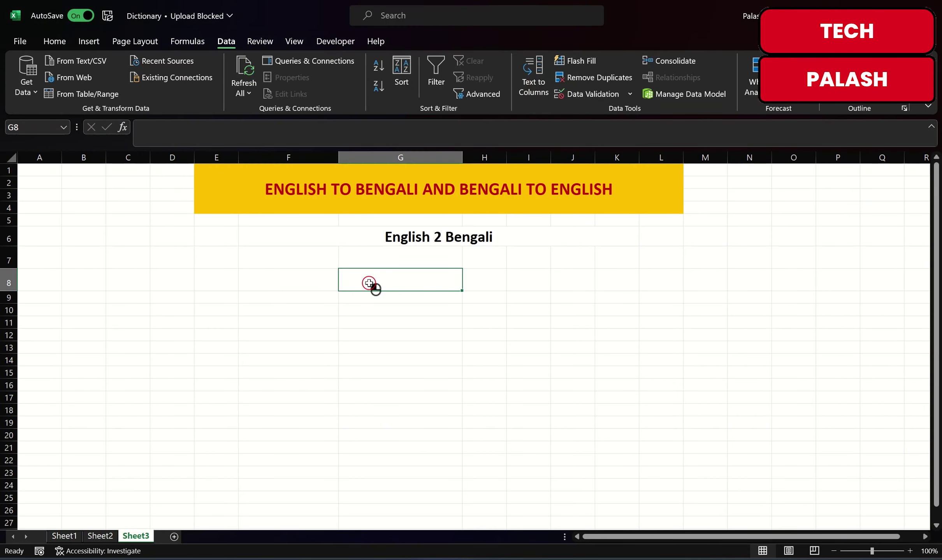
click(305, 280)
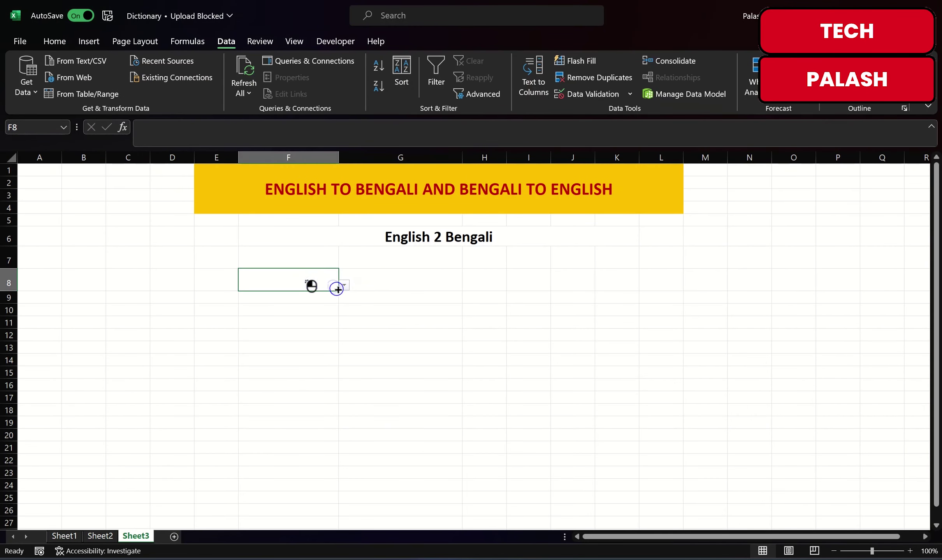
click(383, 283)
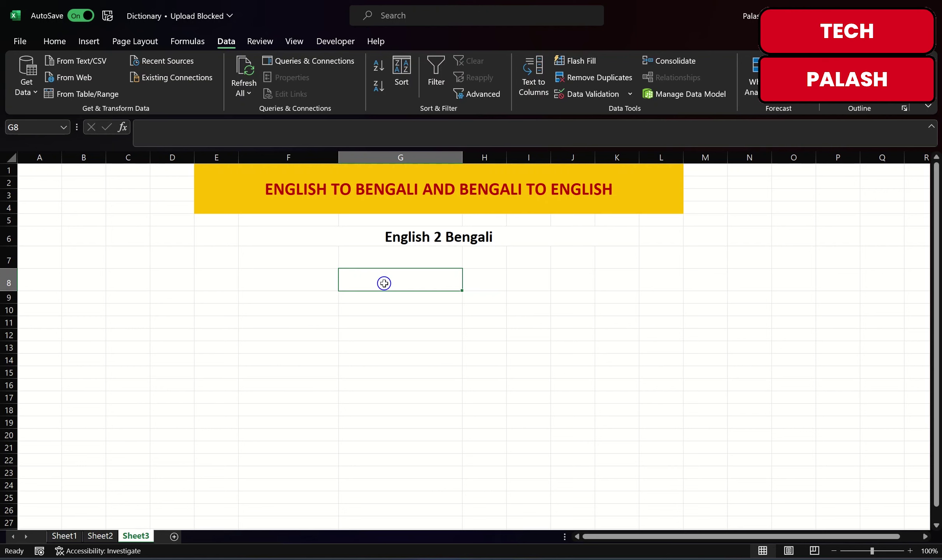
Enter =VLOOKUP(F8,Sheet2!A2:B31,2,0) in G8 to translate the chosen English word
text(=)
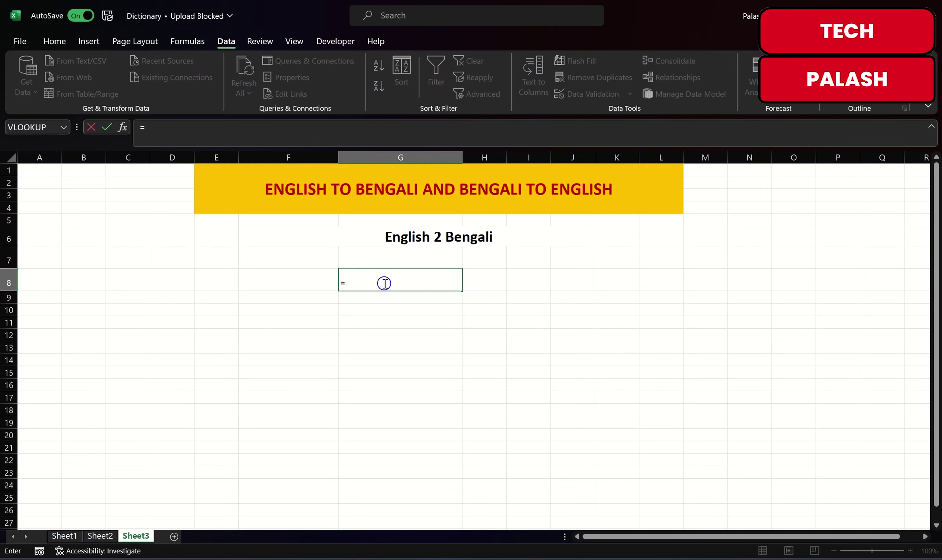
text(vlookup)
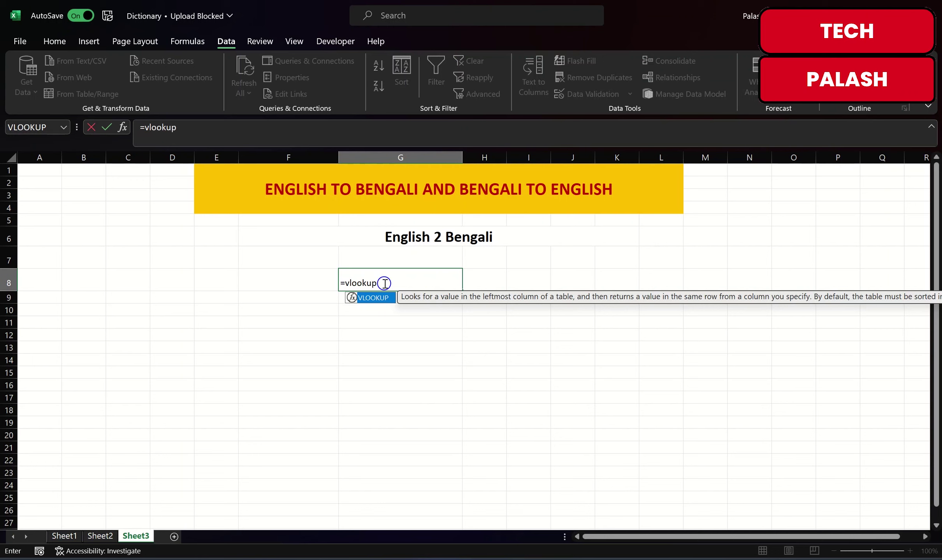
text(()
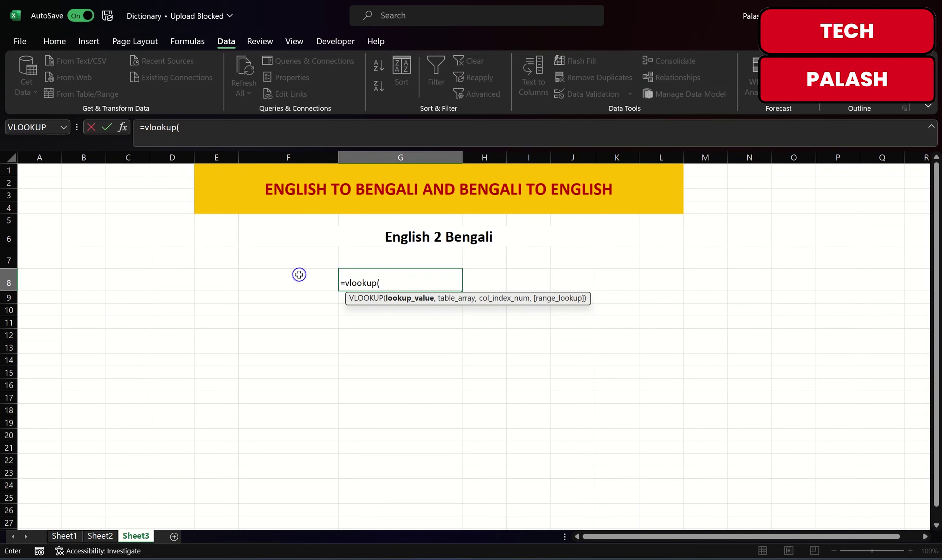
click(296, 284)
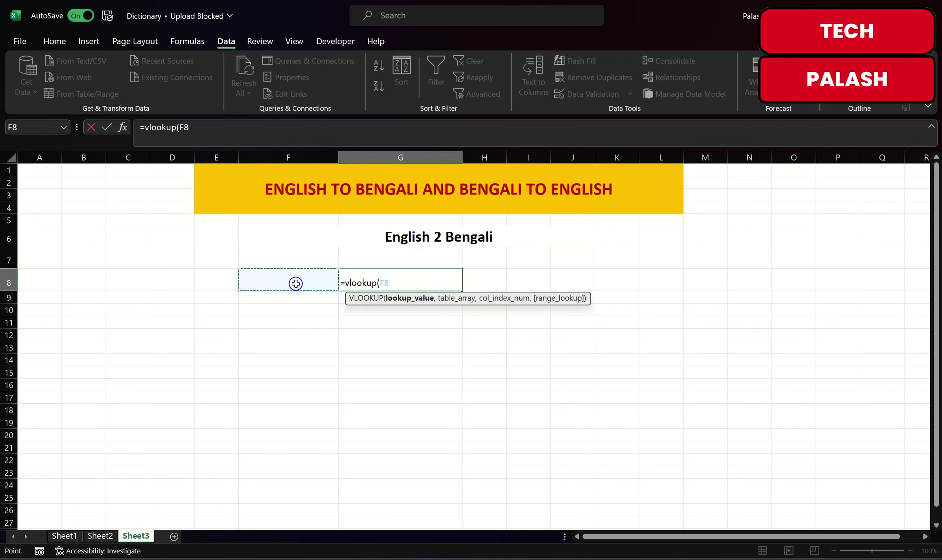
text(,)
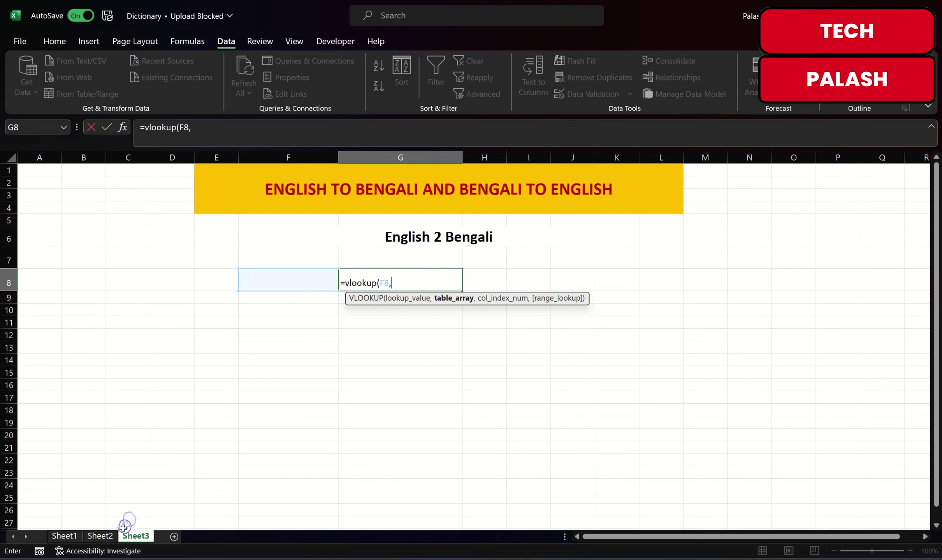
click(100, 536)
scroll(195, 311, up, 5)
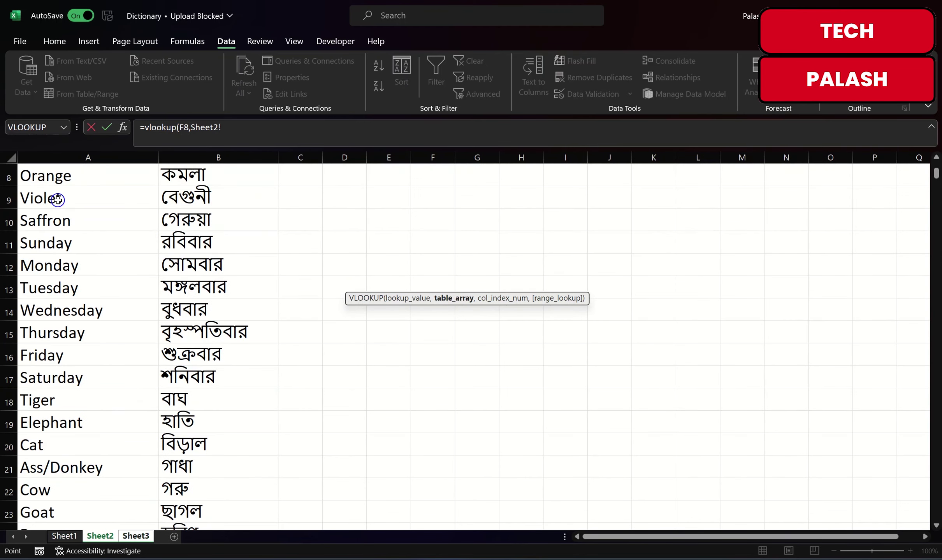
mouse_move(49, 210)
mouse_down()
mouse_move(132, 236)
mouse_move(164, 555)
mouse_move(190, 442)
mouse_up()
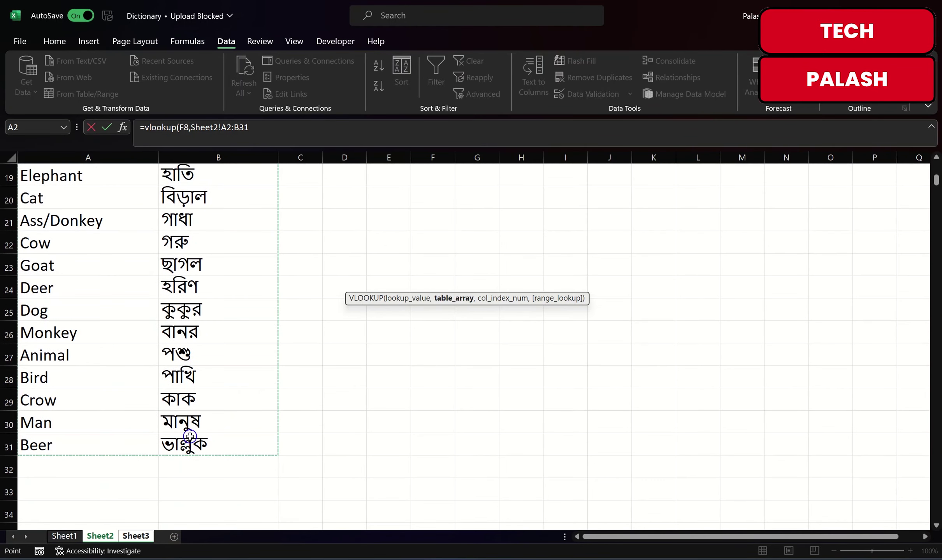
click(264, 130)
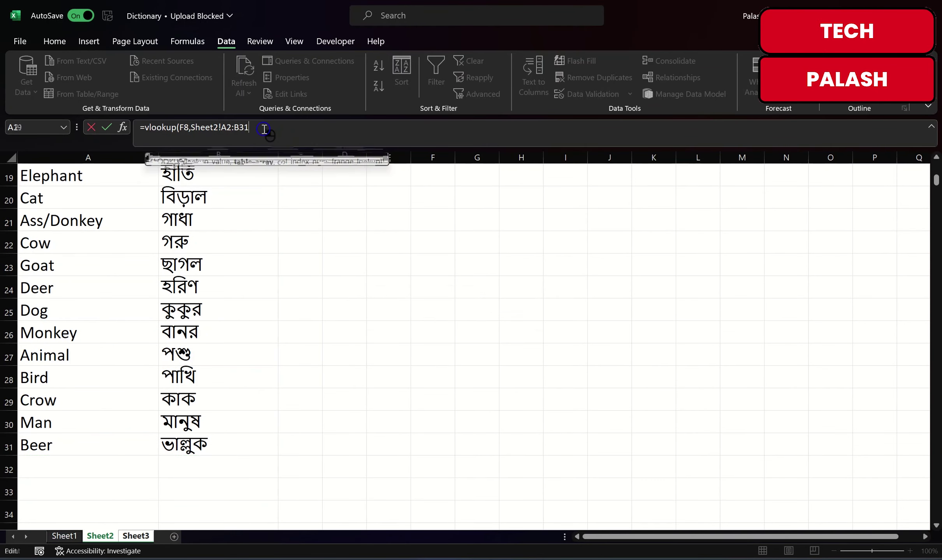
text(,2)
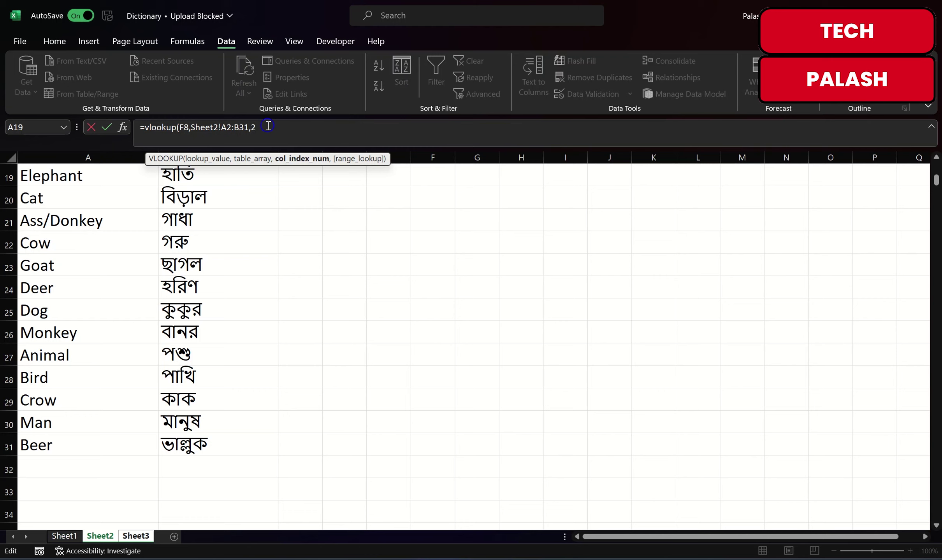
text(,0)
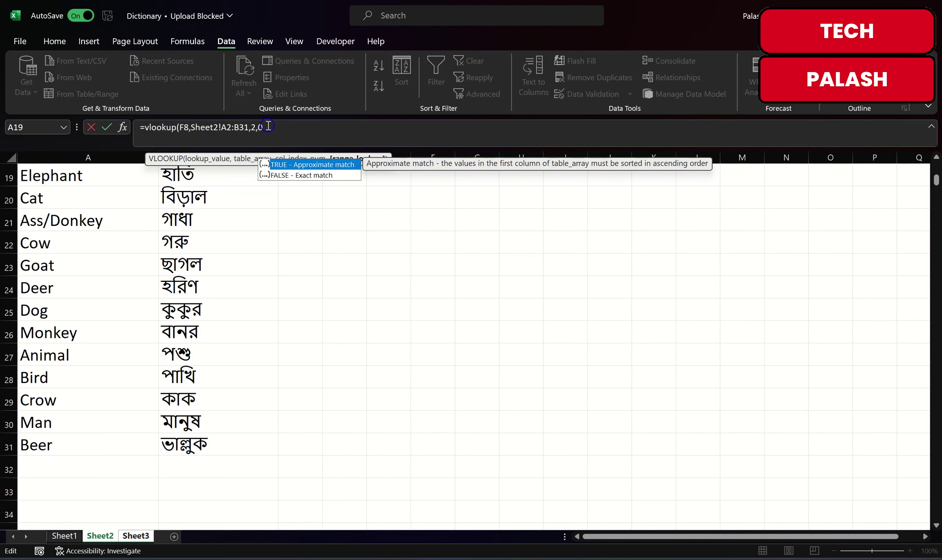
text())
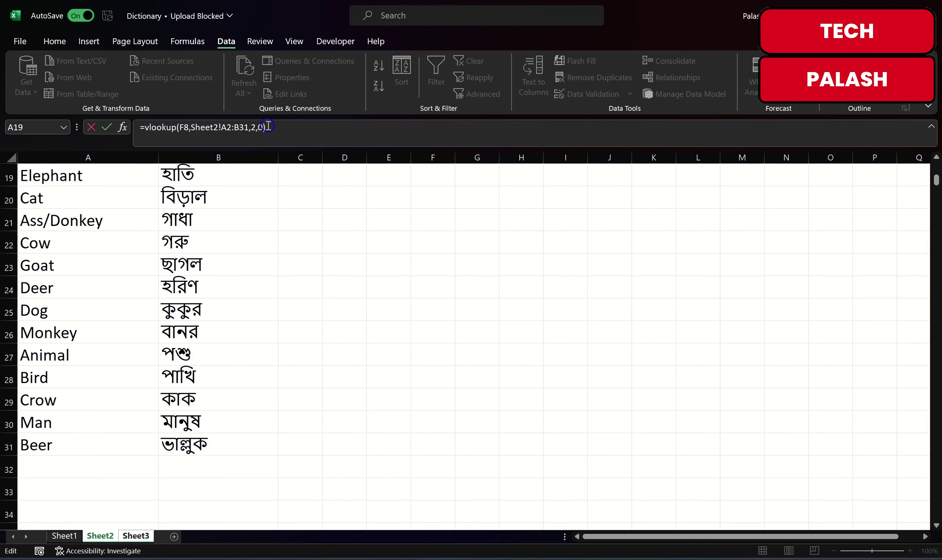
key(Return)
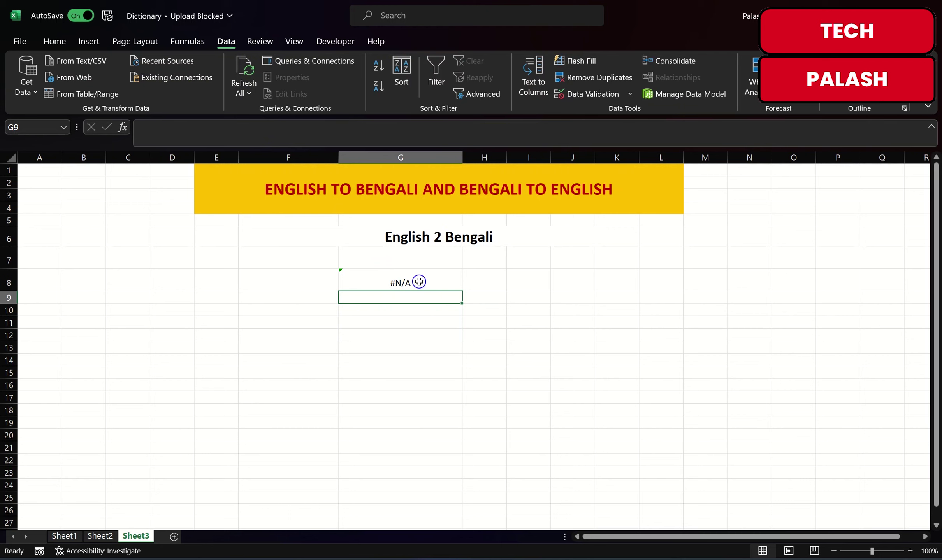
click(283, 282)
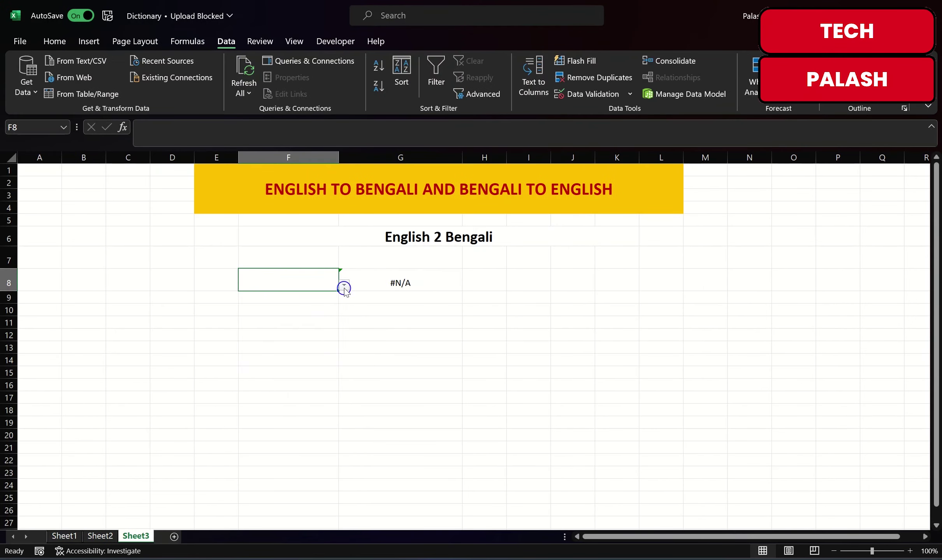
Choose Red in F8 and enlarge G8's translation text to 20 pt
click(344, 287)
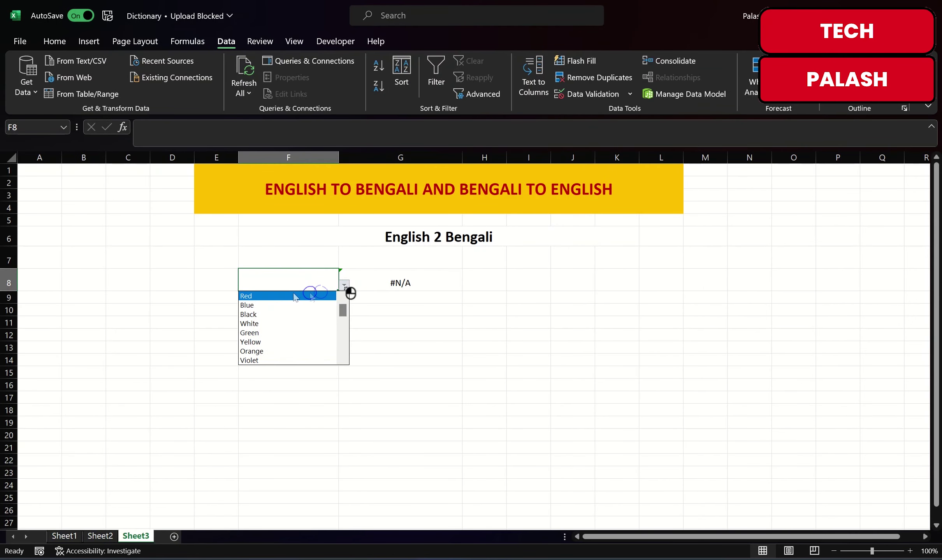
click(254, 294)
click(370, 286)
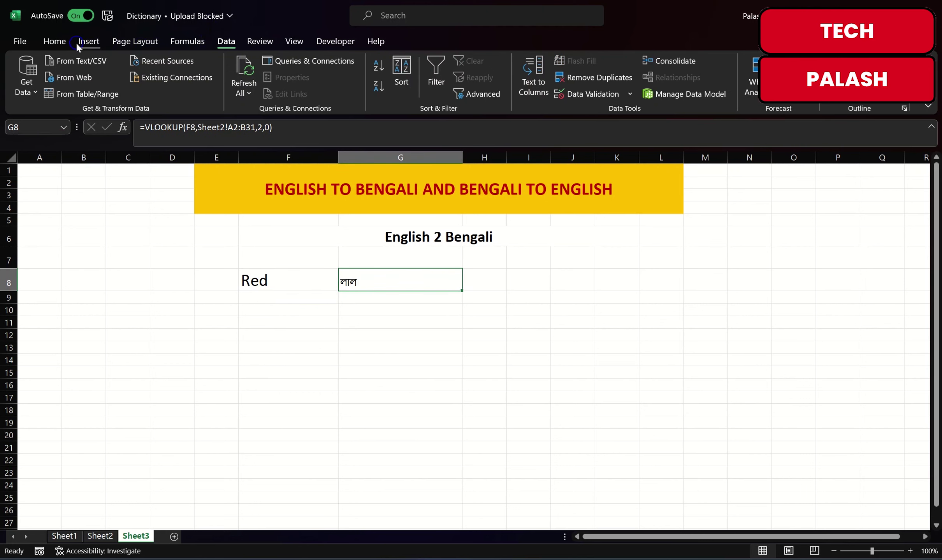
click(89, 41)
click(54, 41)
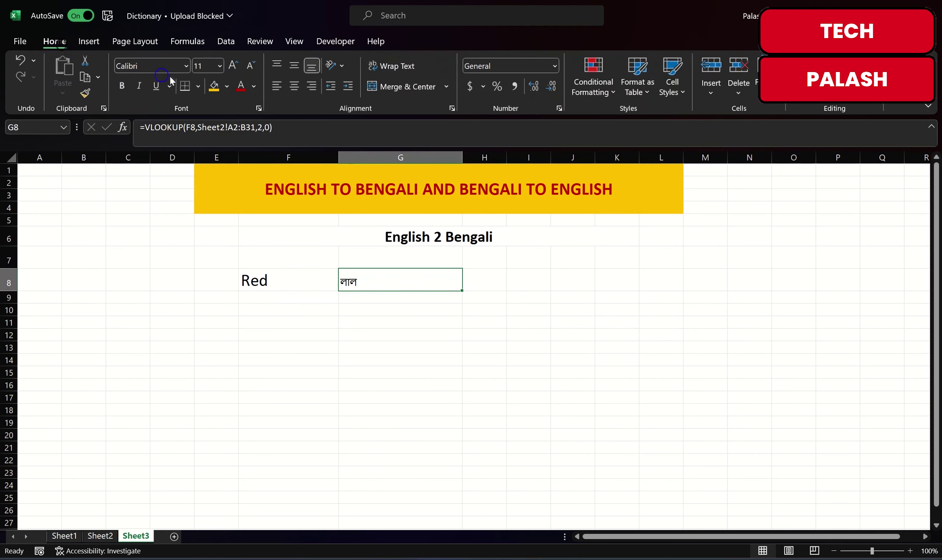
click(234, 65)
click(234, 65)
click(233, 66)
click(234, 65)
click(233, 66)
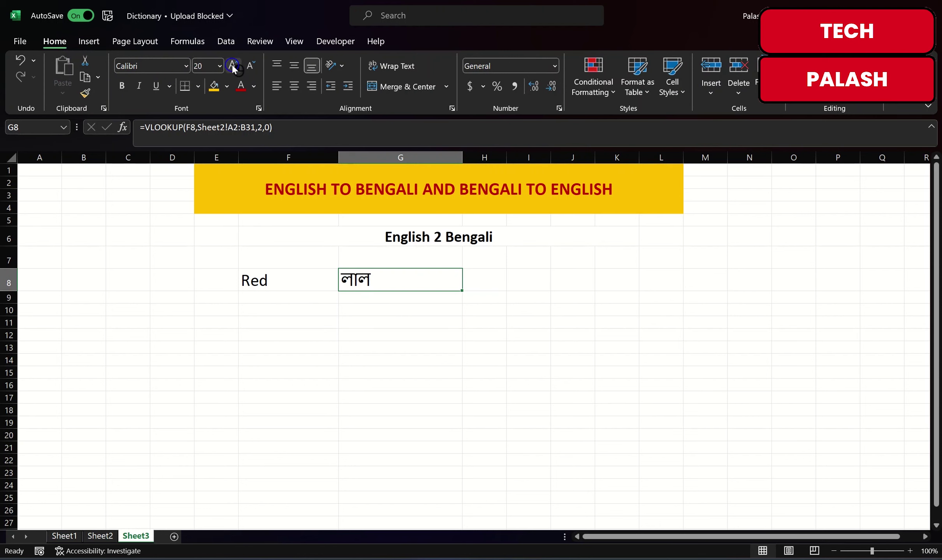
click(302, 340)
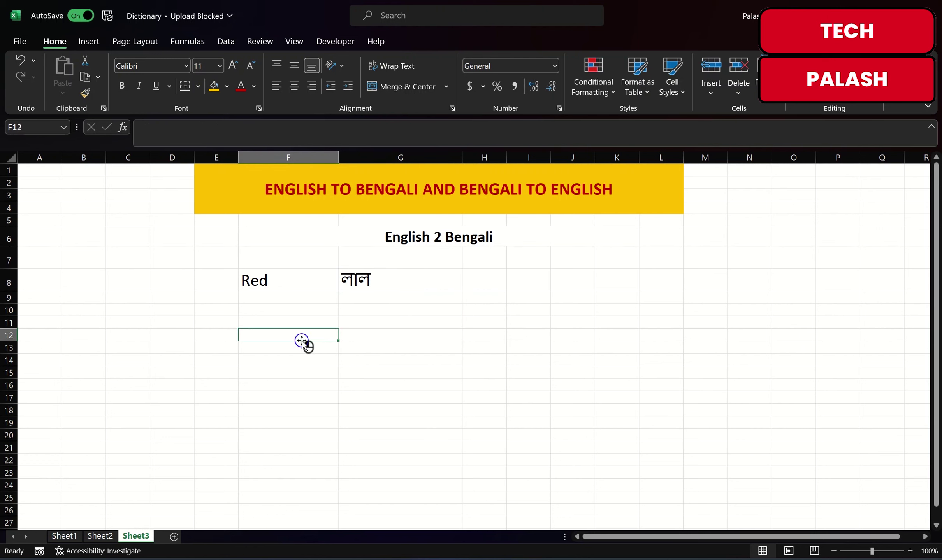
click(328, 295)
Test F8 with White, then enter Sunday so G8 shows রবিবার
click(329, 280)
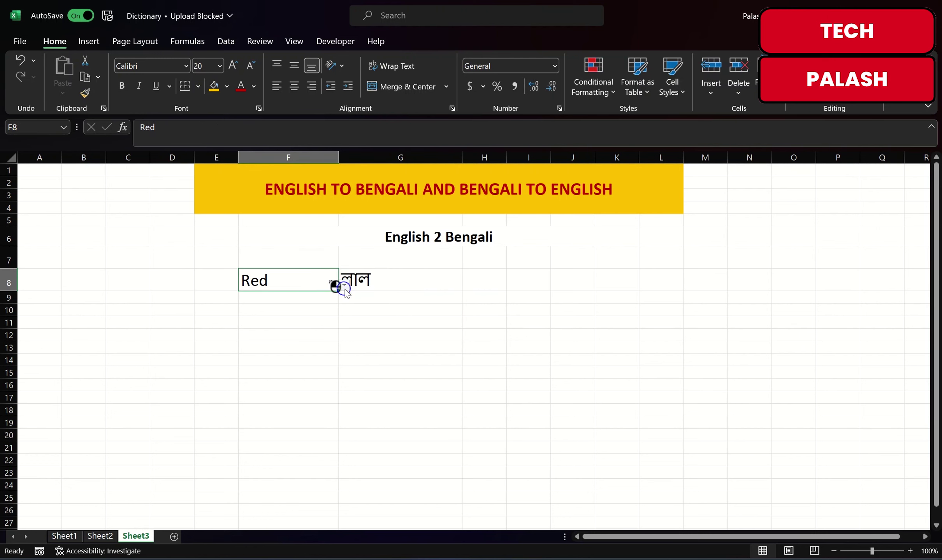
click(344, 284)
click(256, 325)
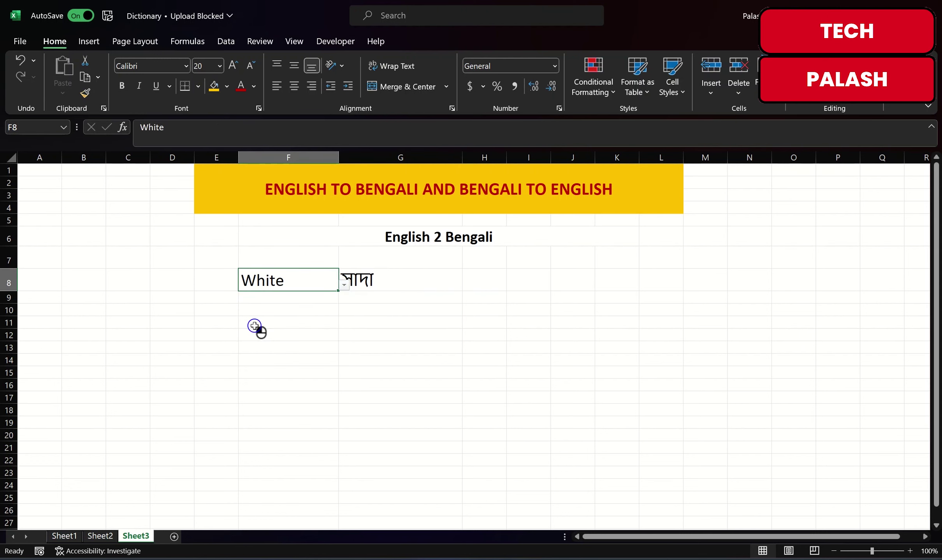
click(401, 322)
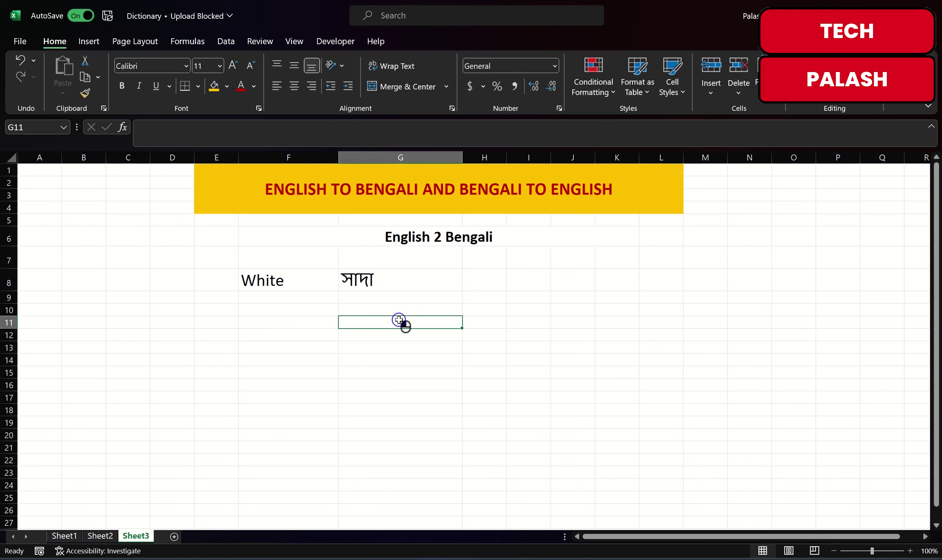
click(284, 281)
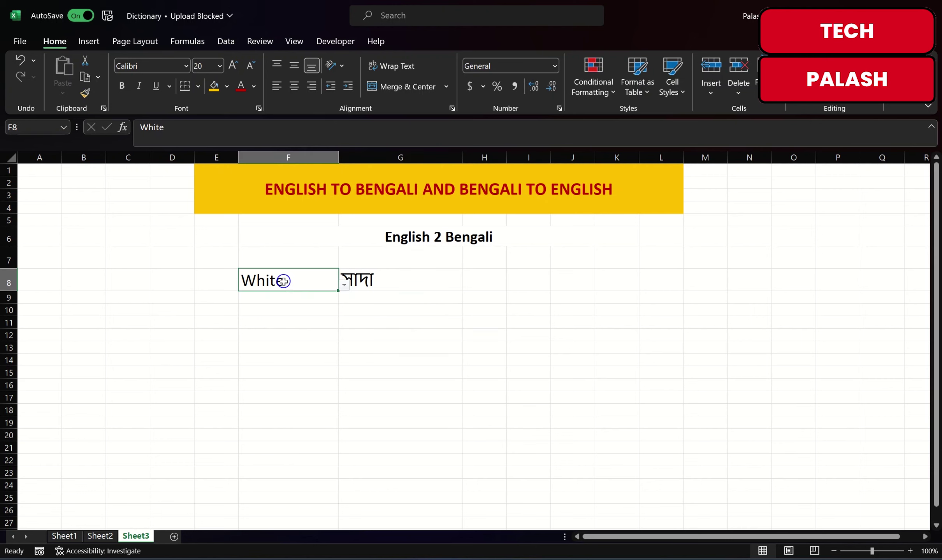
key(Caps_Lock)
text(Sun)
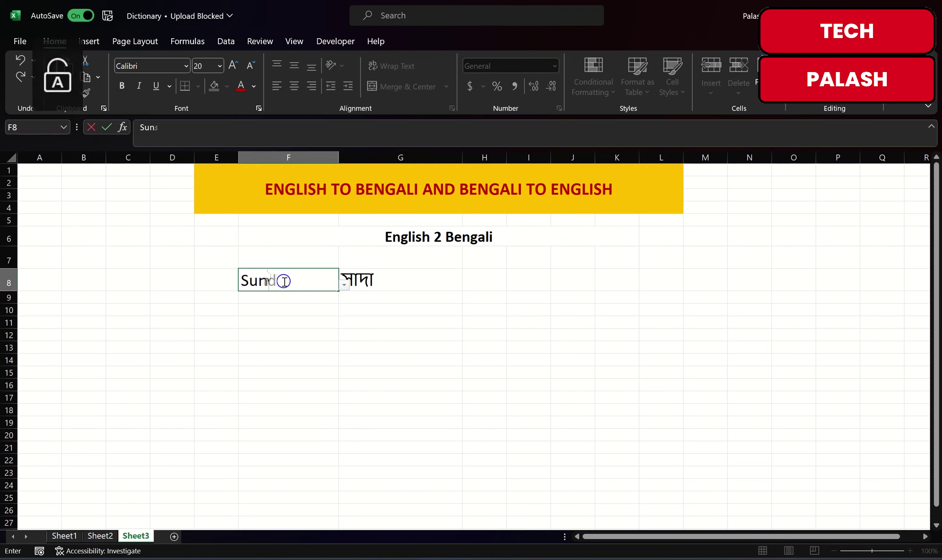
text(day)
click(296, 322)
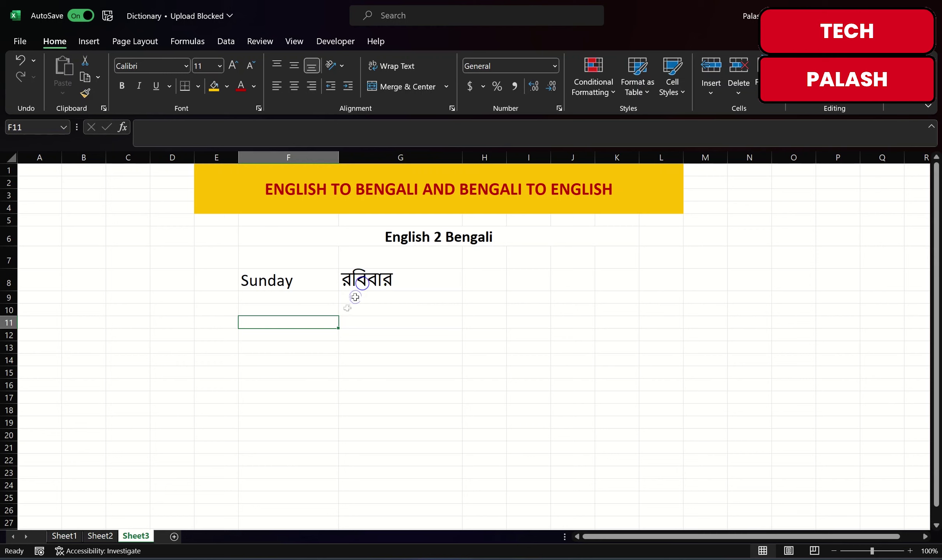
Merge and centre F11:K11 and enter the heading 'Bengali 2 English'
drag(319, 322, 628, 319)
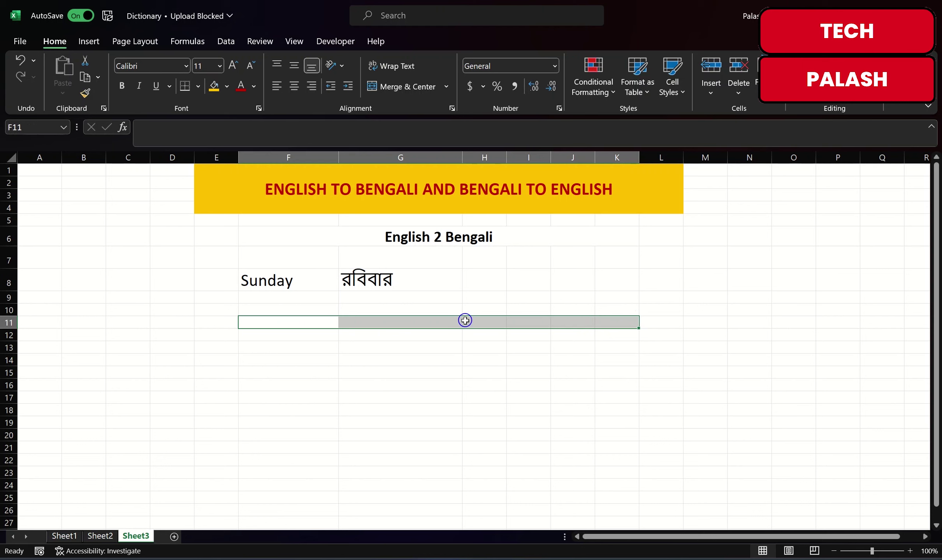
click(403, 88)
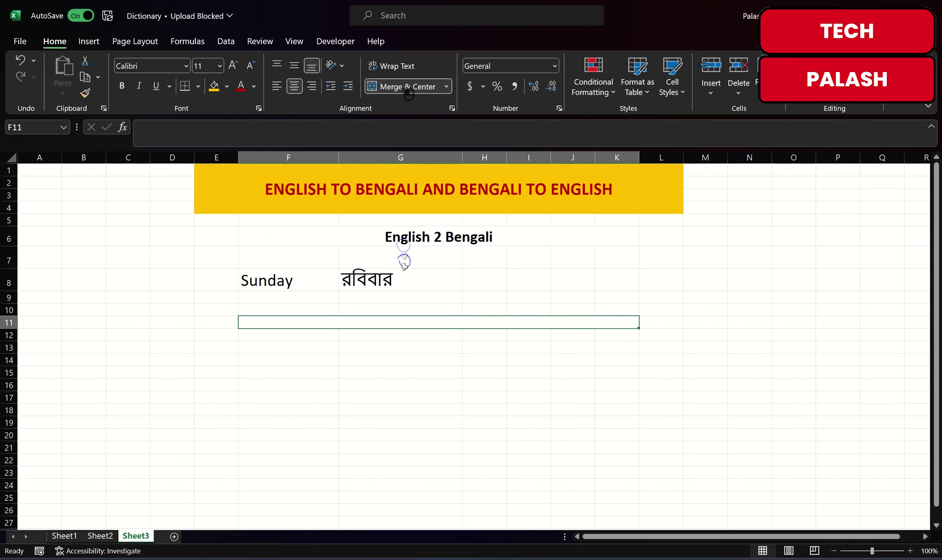
key(Caps_Lock)
text(Bengali 2)
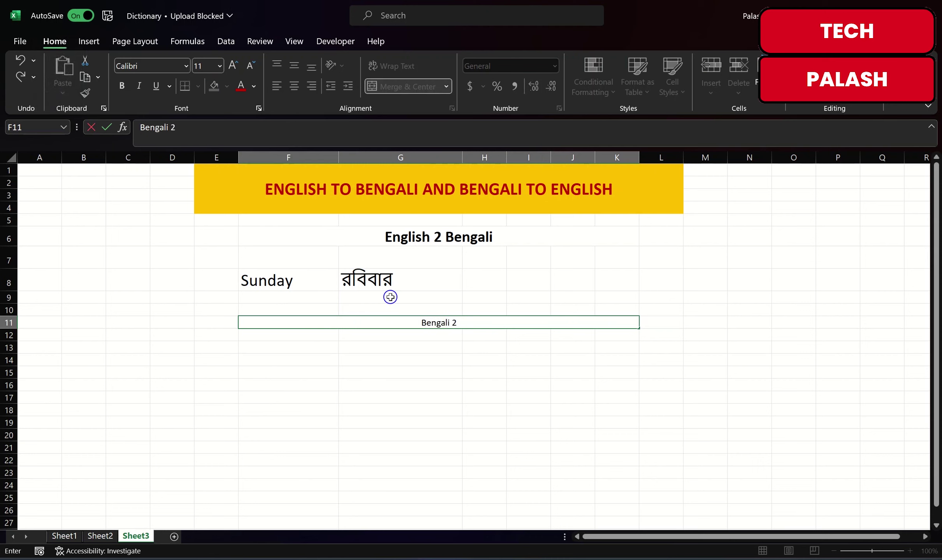
key(Caps_Lock)
text( E)
key(Caps_Lock)
text(ngl)
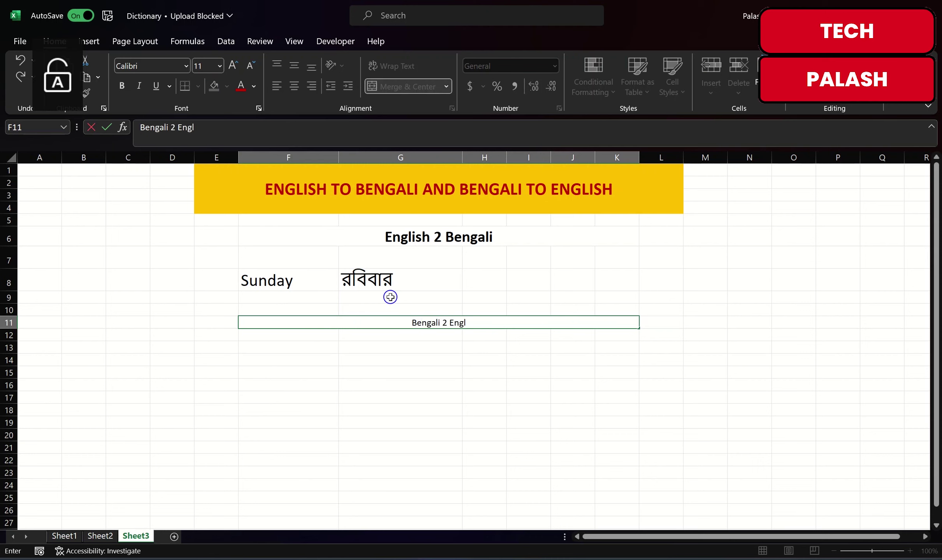
text(ish)
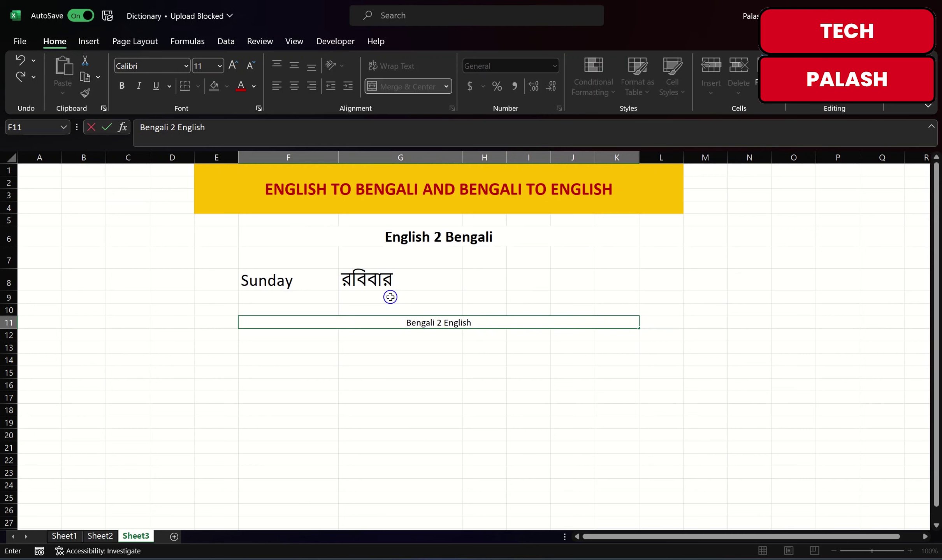
click(465, 386)
Format the Bengali 2 English heading as bold 22 pt text
click(455, 329)
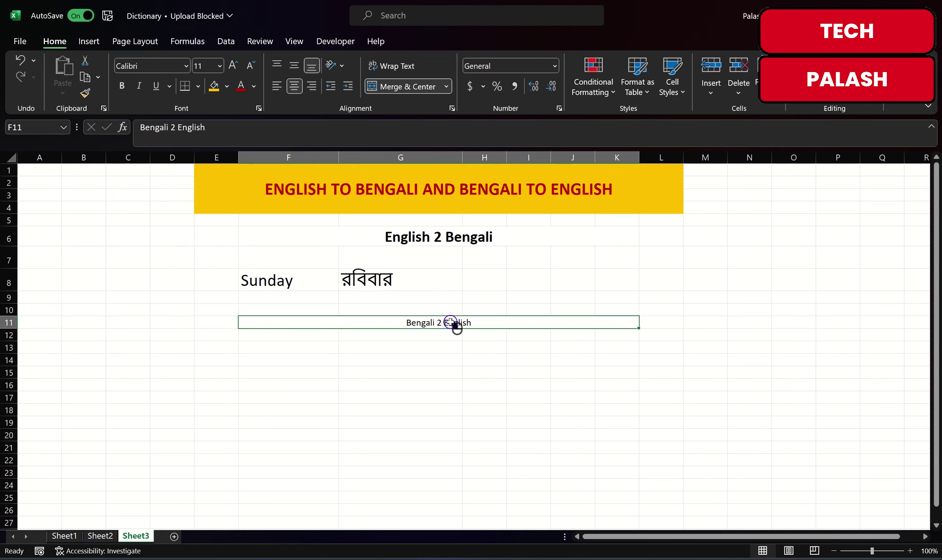
click(231, 67)
click(231, 67)
click(232, 66)
click(231, 67)
click(232, 67)
click(232, 67)
click(122, 89)
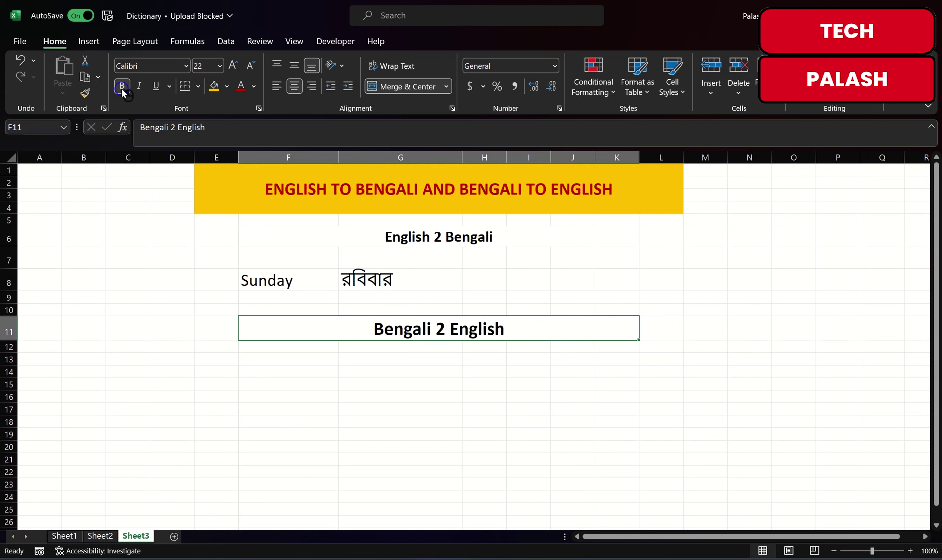
click(352, 388)
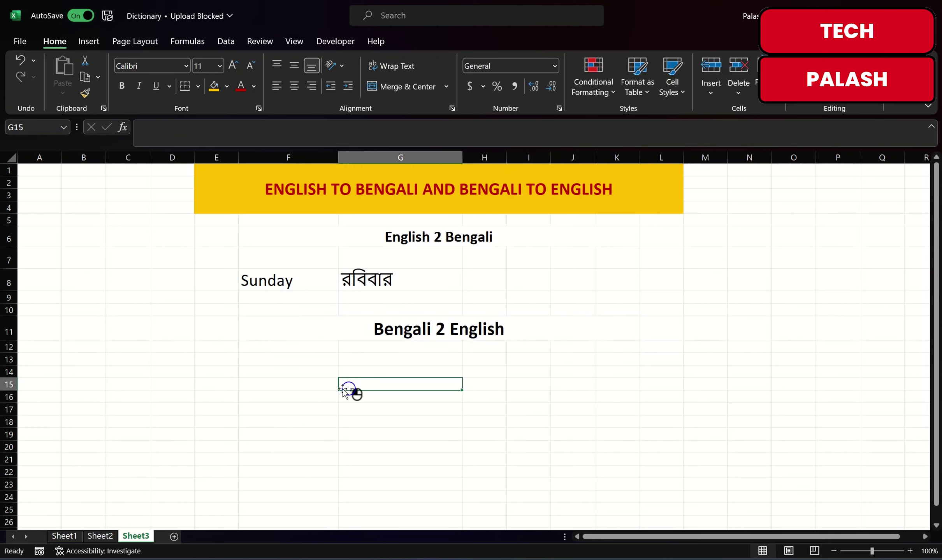
click(289, 360)
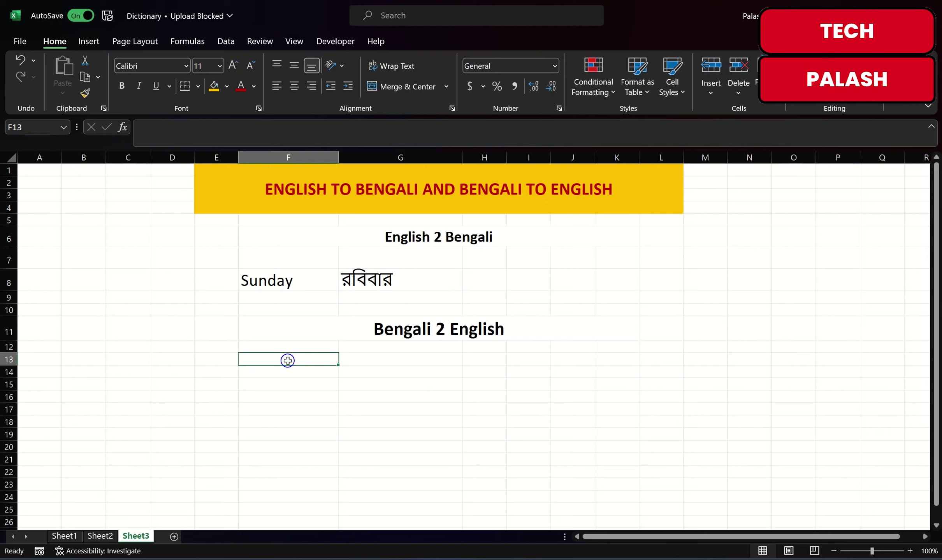
Give F13 a list dropdown sourced from the Bengali words in Sheet1!$A$2:$A$31
click(228, 40)
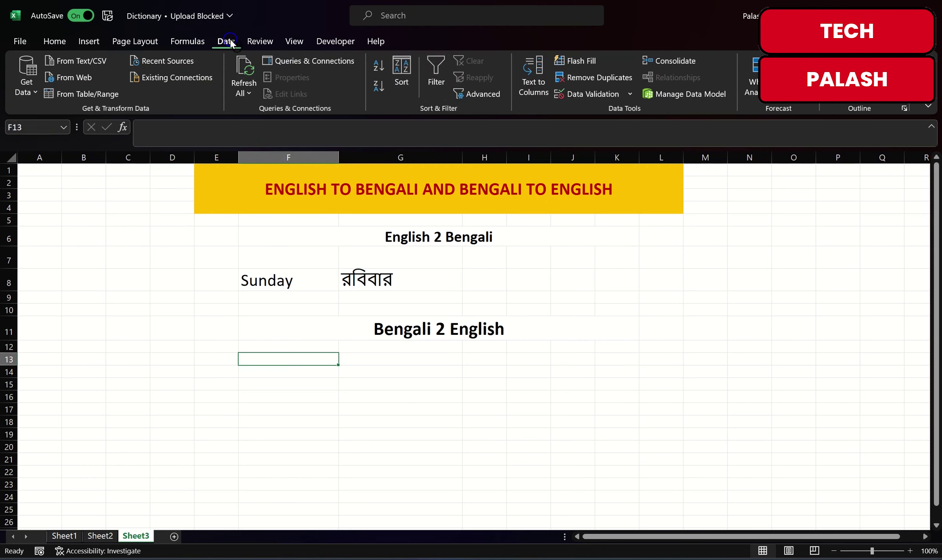
click(622, 98)
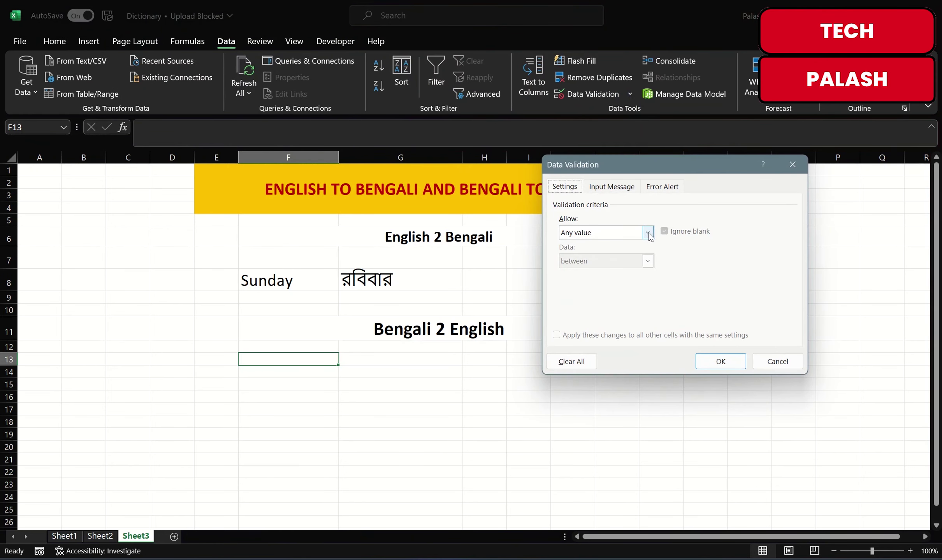
click(647, 232)
click(584, 273)
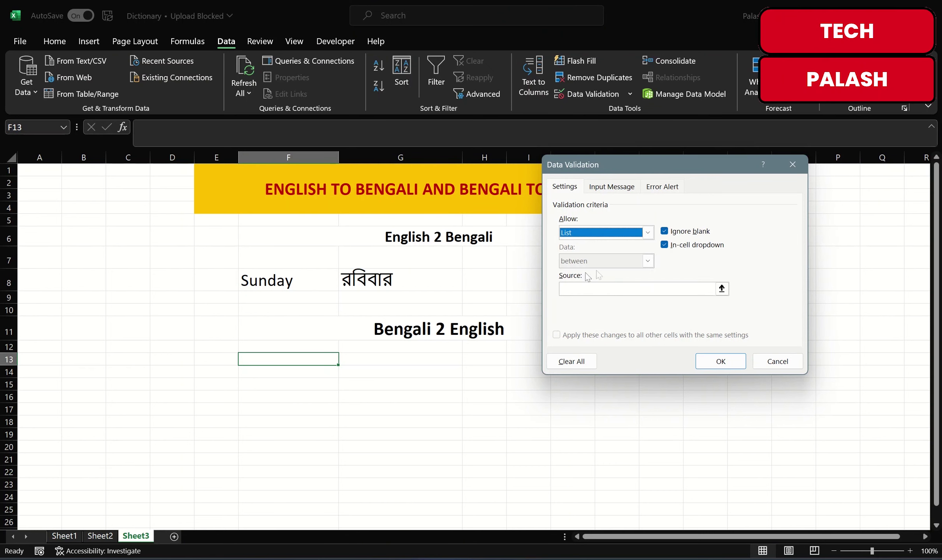
click(721, 289)
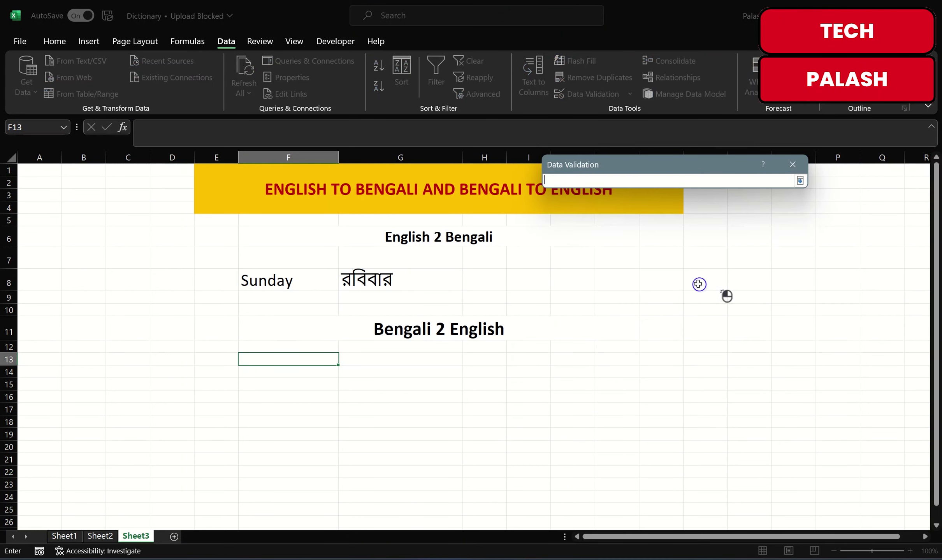
click(64, 537)
scroll(78, 249, up, 4)
scroll(76, 243, up, 2)
drag(55, 205, 39, 526)
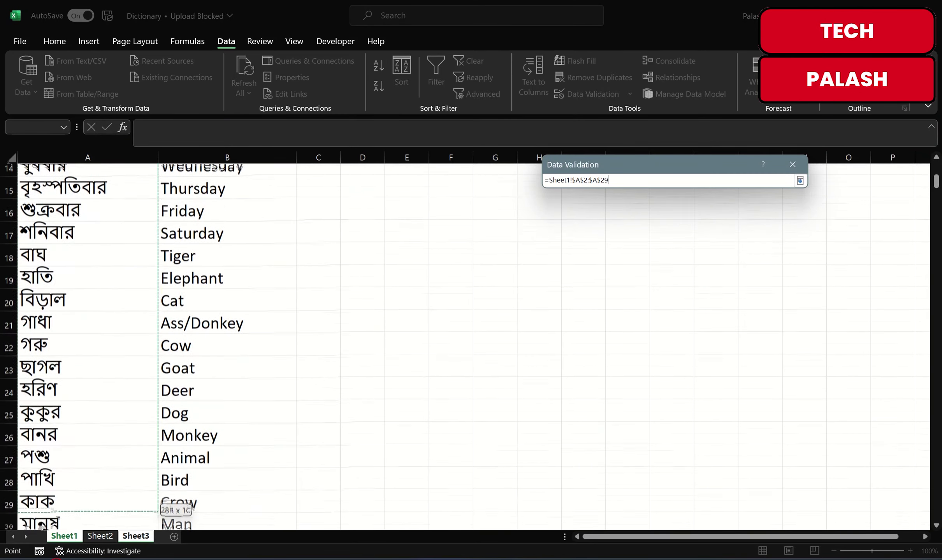
mouse_move(41, 526)
mouse_down()
mouse_move(66, 455)
mouse_move(60, 465)
mouse_up()
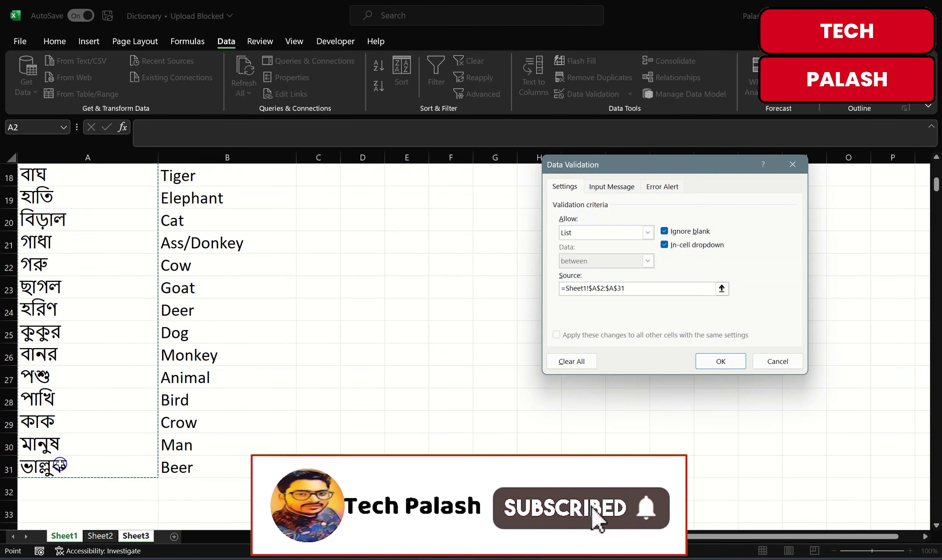
click(720, 361)
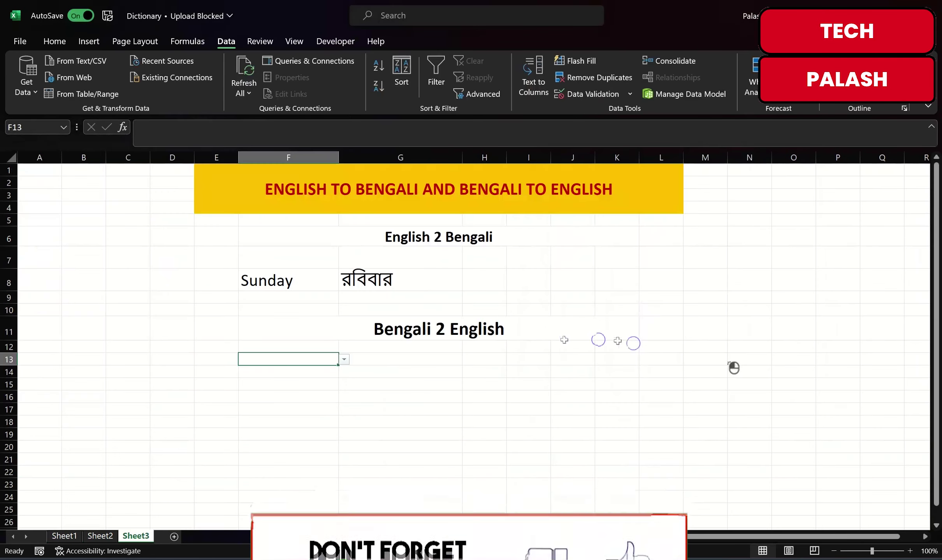
Check F13's dropdown and enlarge its text to 20 pt
click(344, 359)
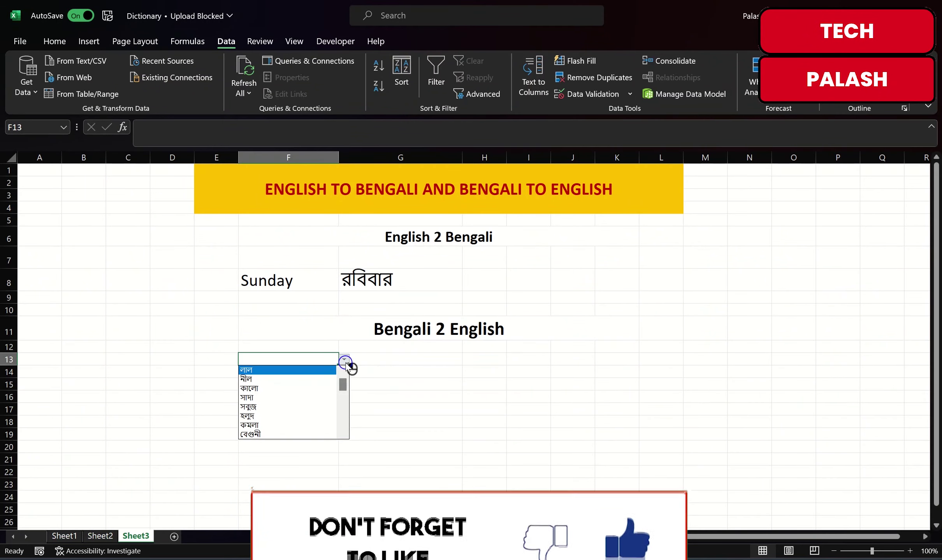
click(382, 388)
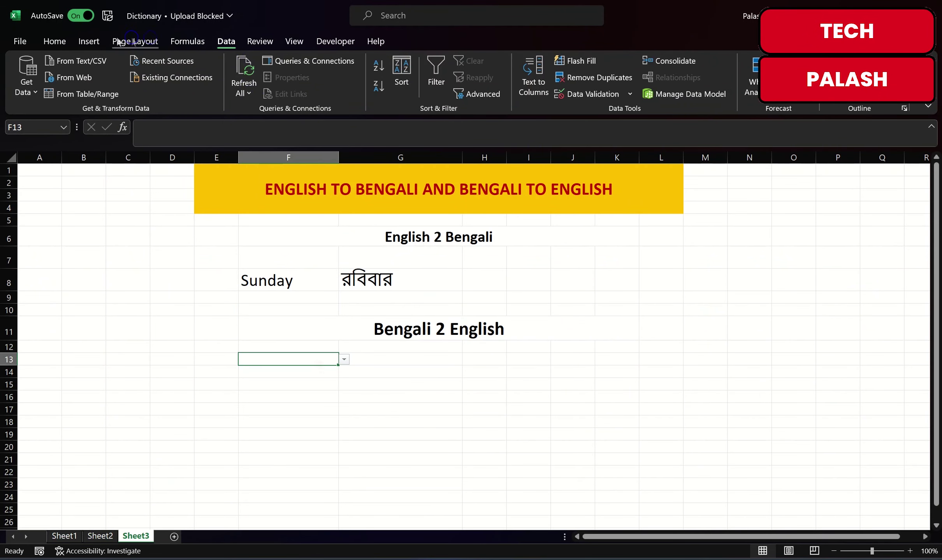
click(54, 41)
click(233, 66)
click(232, 66)
click(232, 66)
click(232, 66)
click(232, 66)
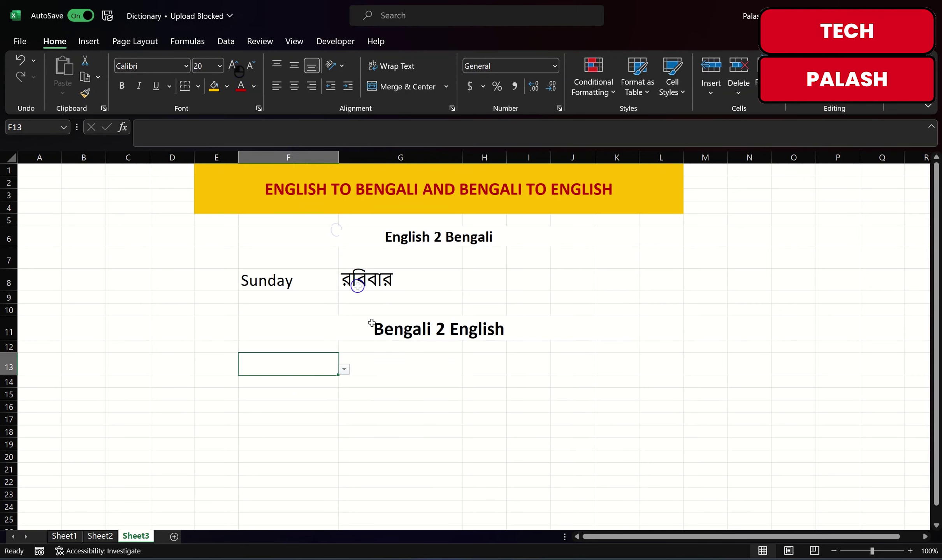
click(397, 372)
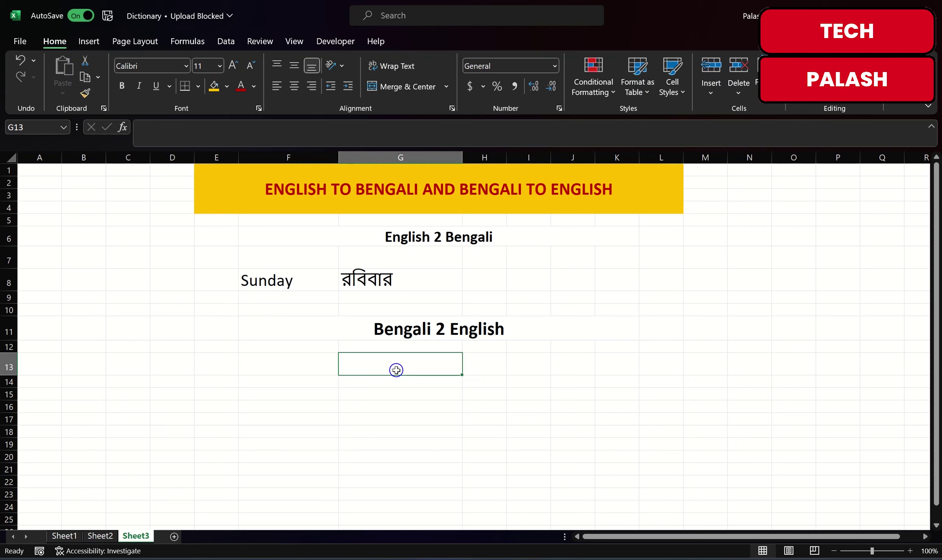
Enter =vlookup(F13,Sheet1!A2:B31,2,0) in G13 for the Bengali-to-English translation
text(=)
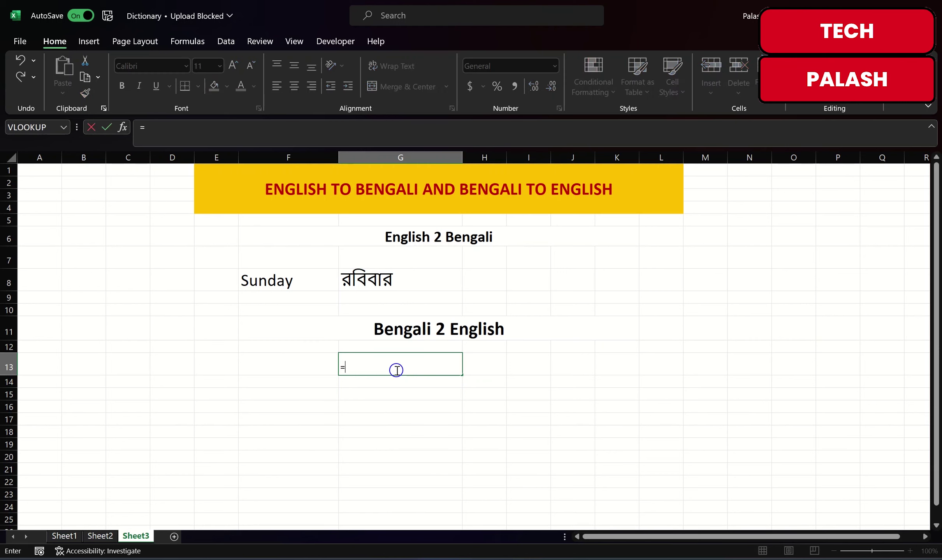
text(v)
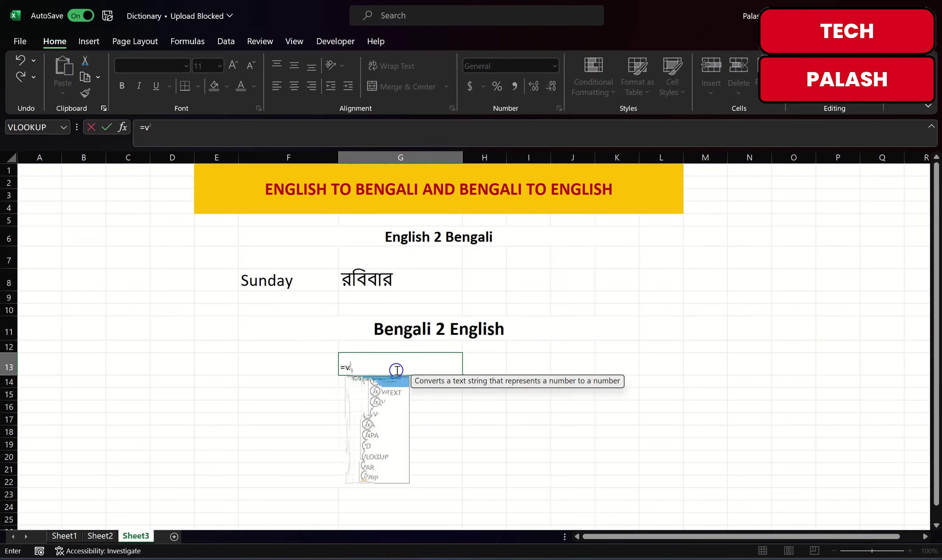
text(lookup)
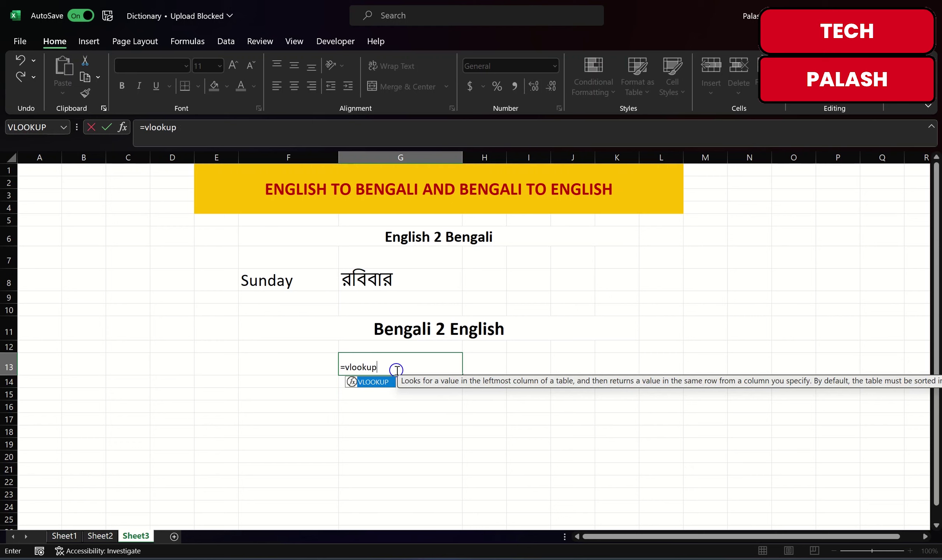
text(()
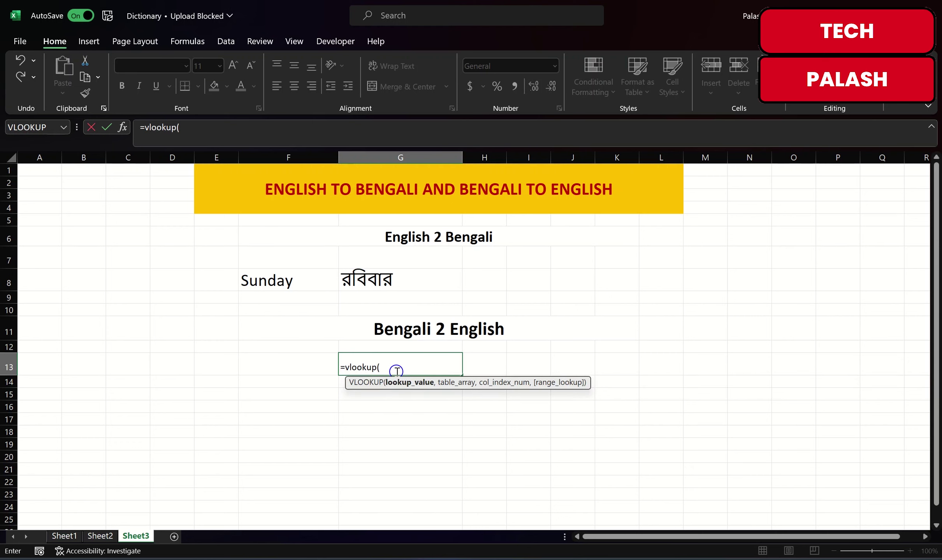
click(296, 364)
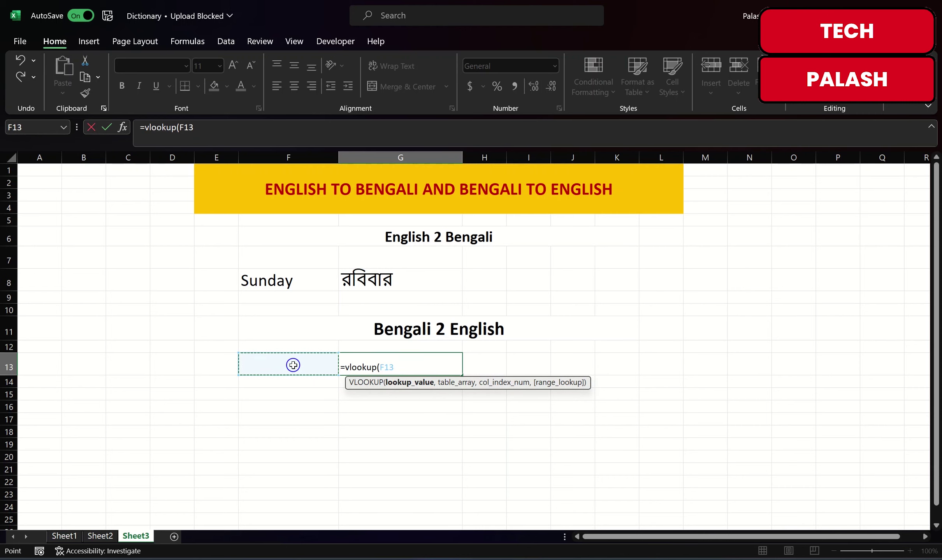
text(,)
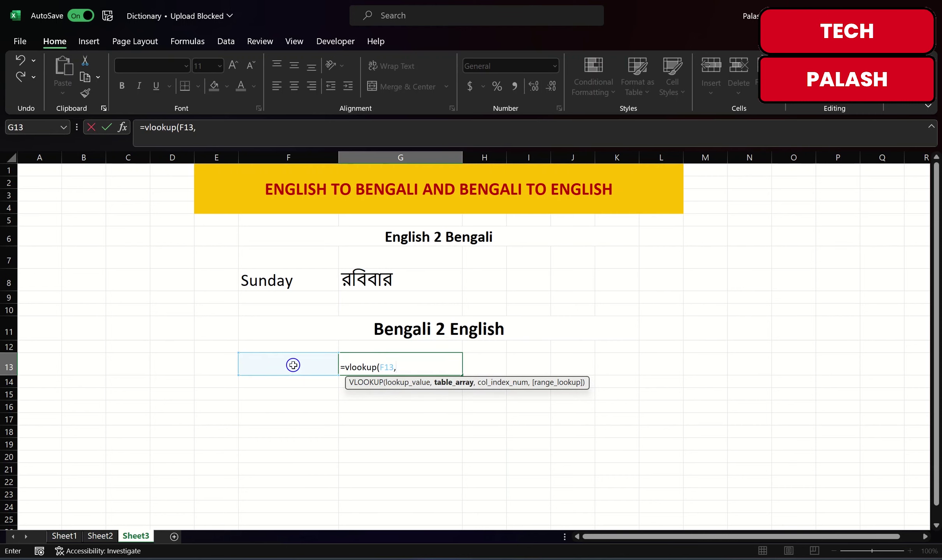
click(64, 536)
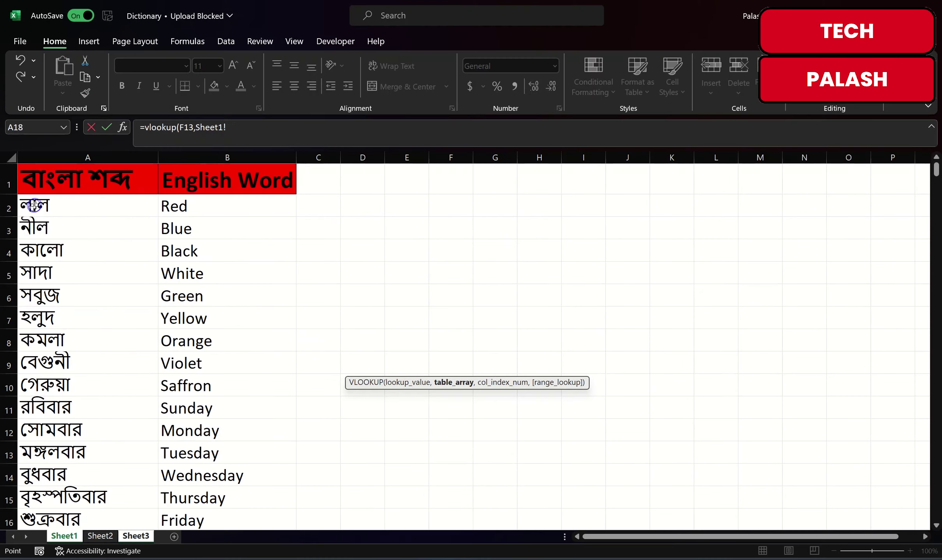
drag(36, 212, 144, 437)
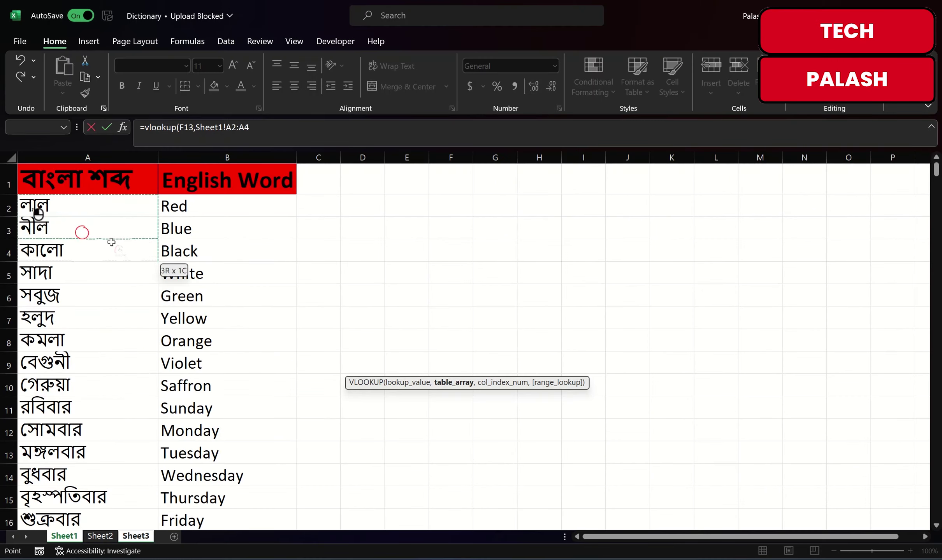
mouse_move(144, 437)
mouse_down()
mouse_move(283, 496)
mouse_move(193, 491)
mouse_up()
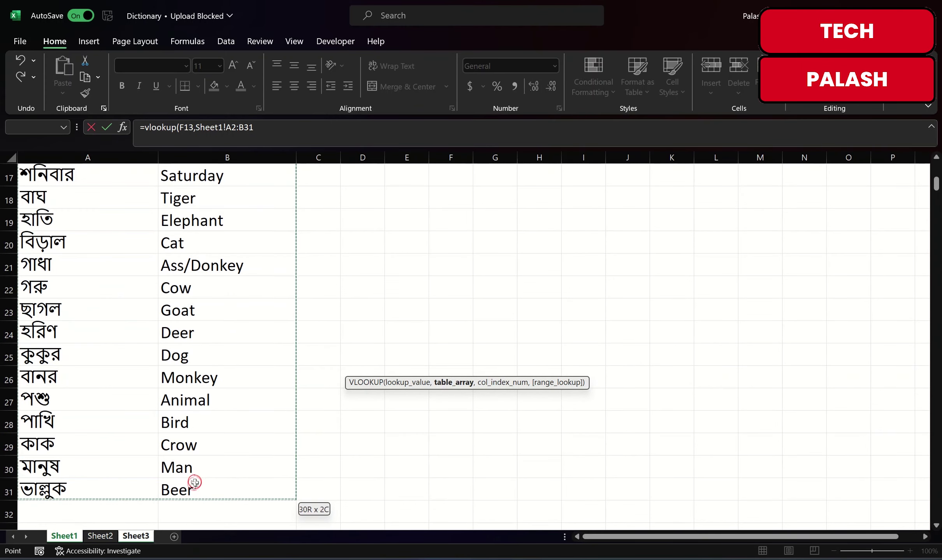
text(,)
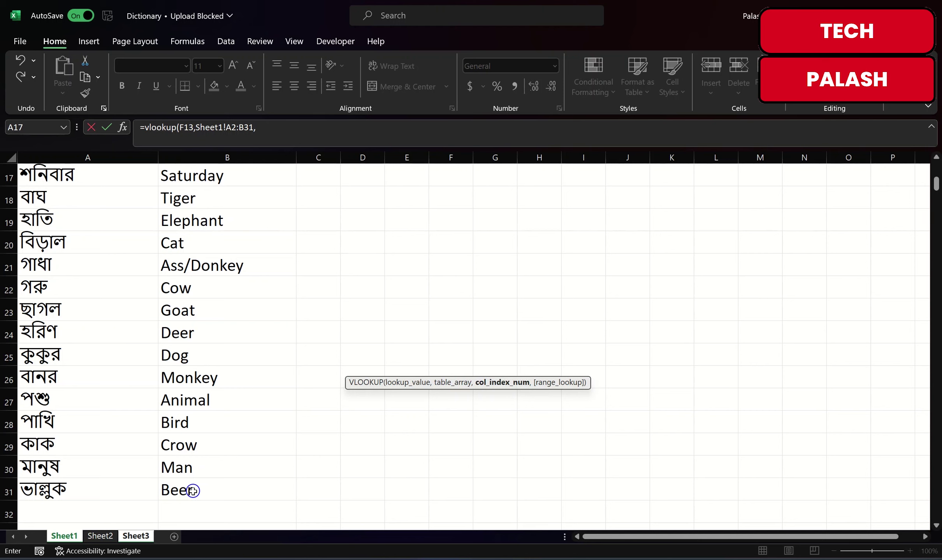
text(2,0)
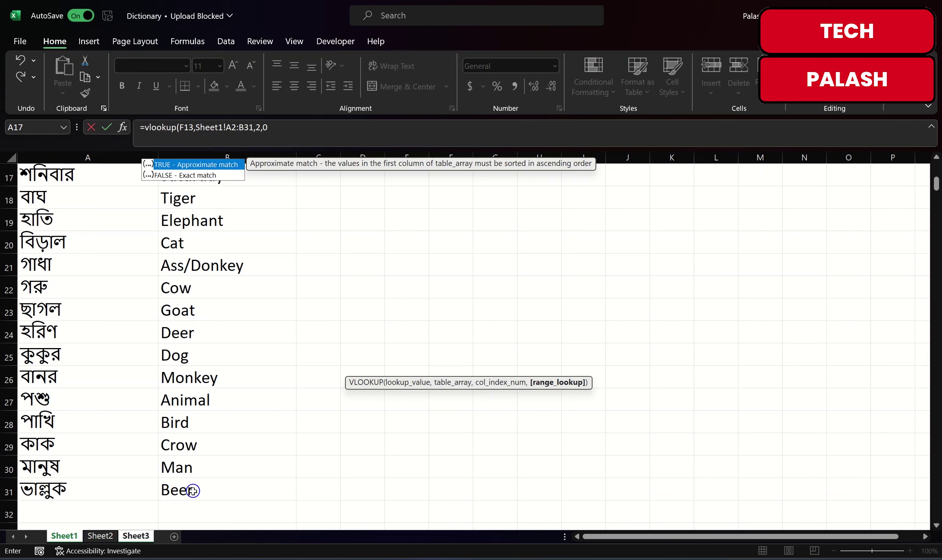
text())
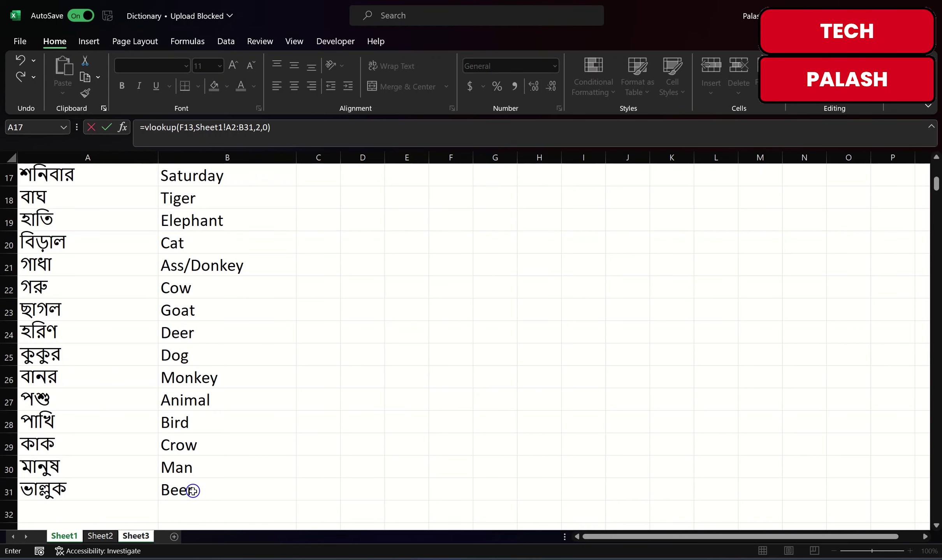
key(Return)
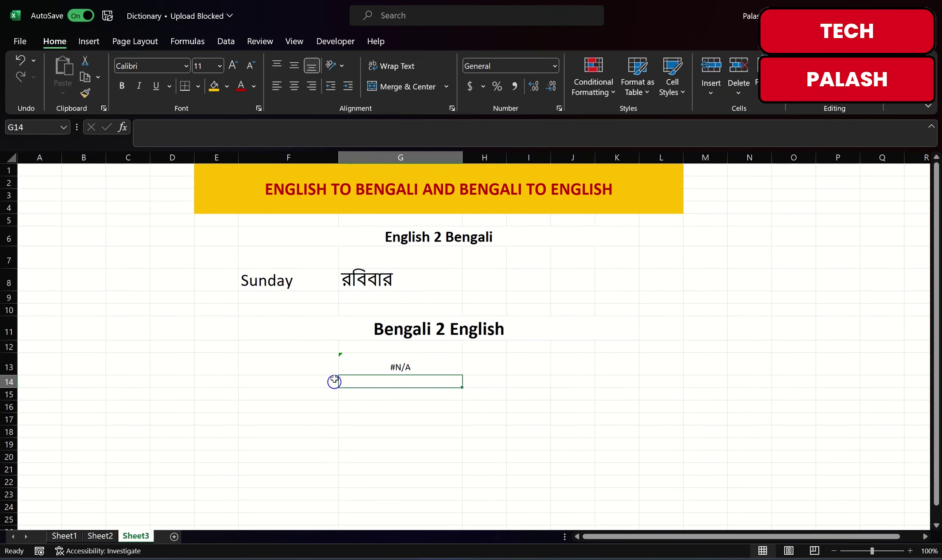
click(314, 363)
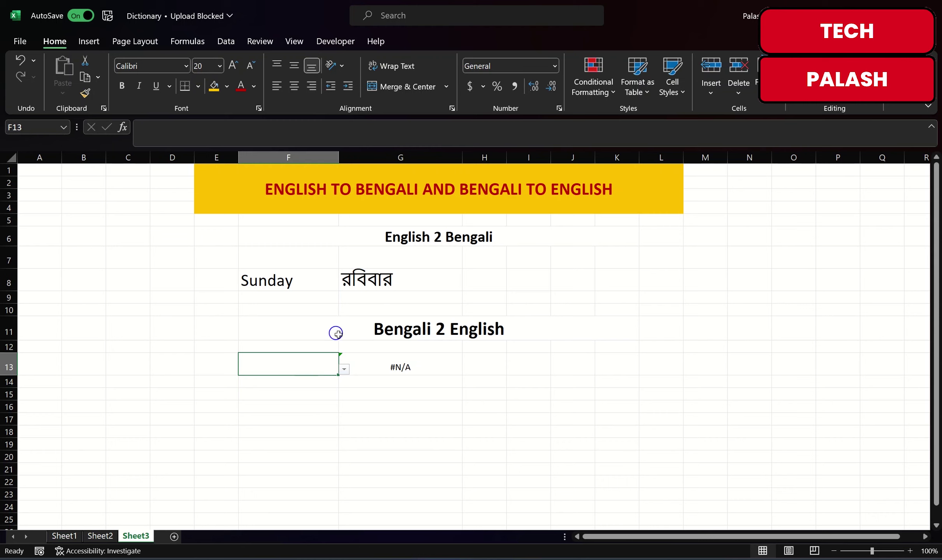
Choose কালো in F13 and enlarge G13's result, Black, to 24 pt
click(344, 370)
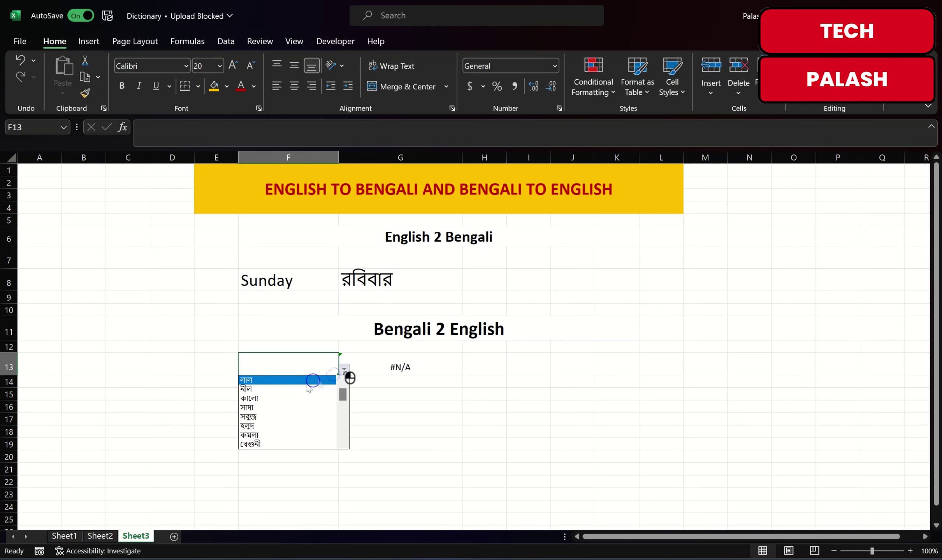
click(251, 398)
click(406, 358)
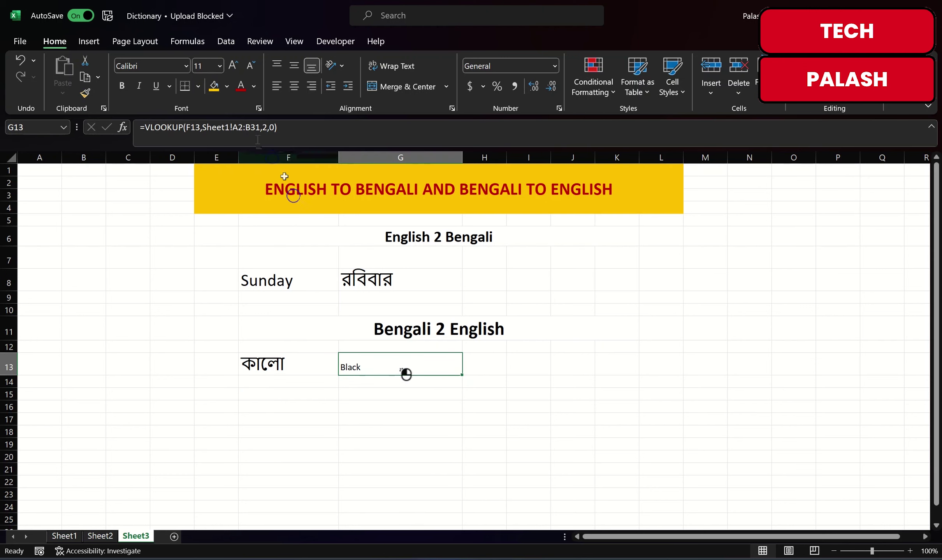
click(233, 65)
click(233, 65)
click(233, 65)
click(233, 65)
click(233, 65)
click(233, 65)
click(356, 451)
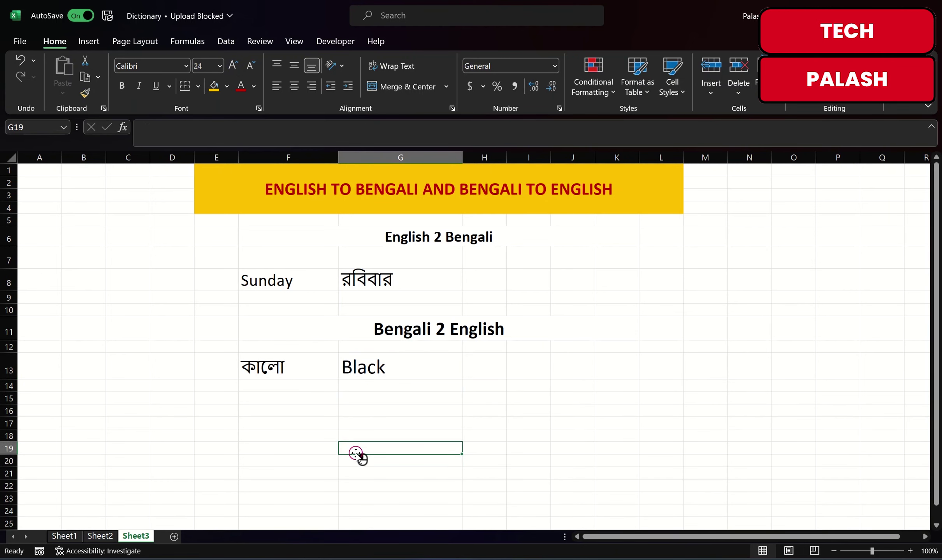